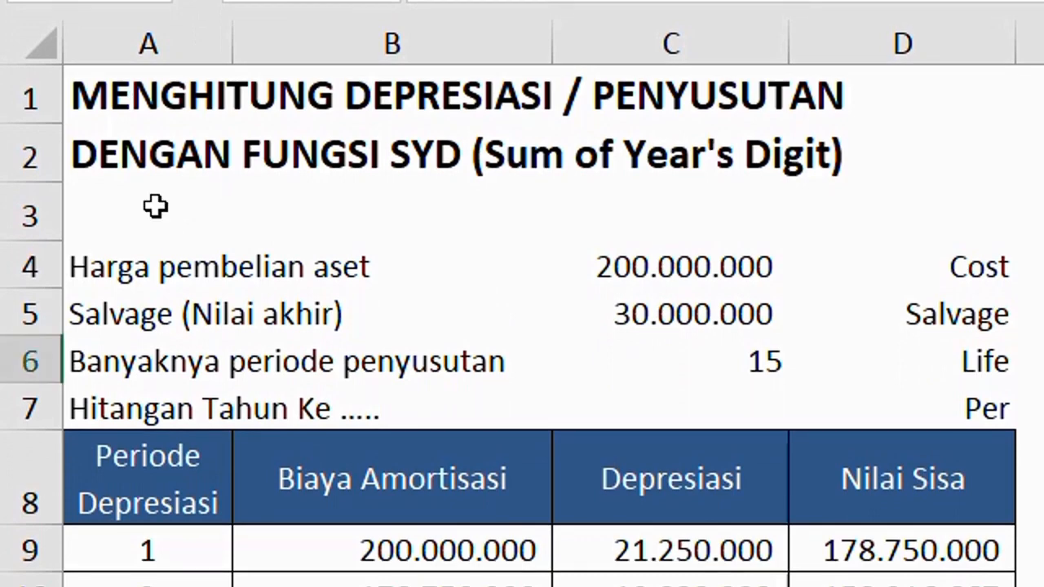
# Examine the SYD function syntax in F1 and the Indonesian explanation of its arguments in F2
pyautogui.click(91, 529)
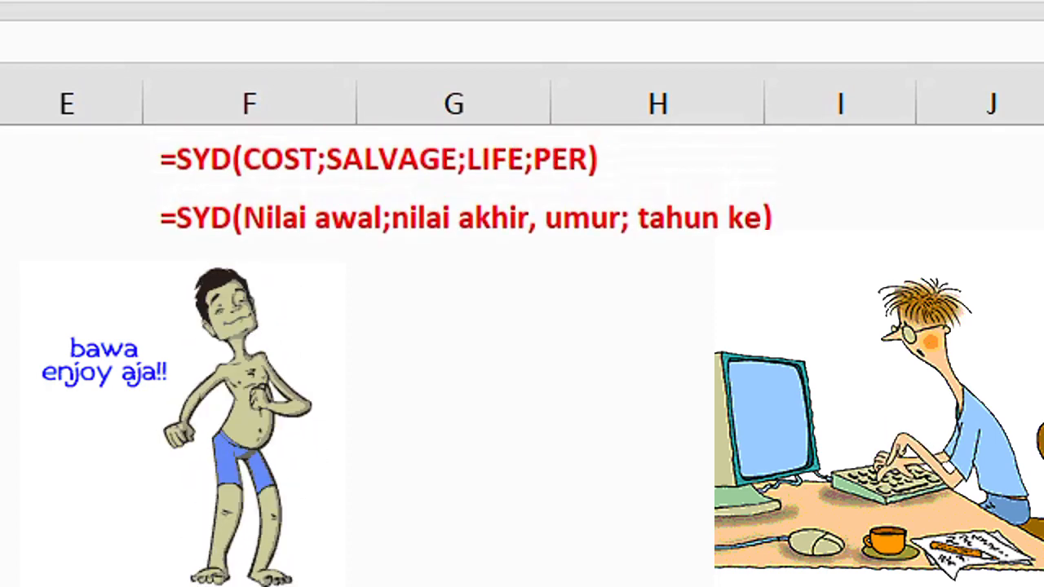
pyautogui.click(214, 213)
pyautogui.click(208, 173)
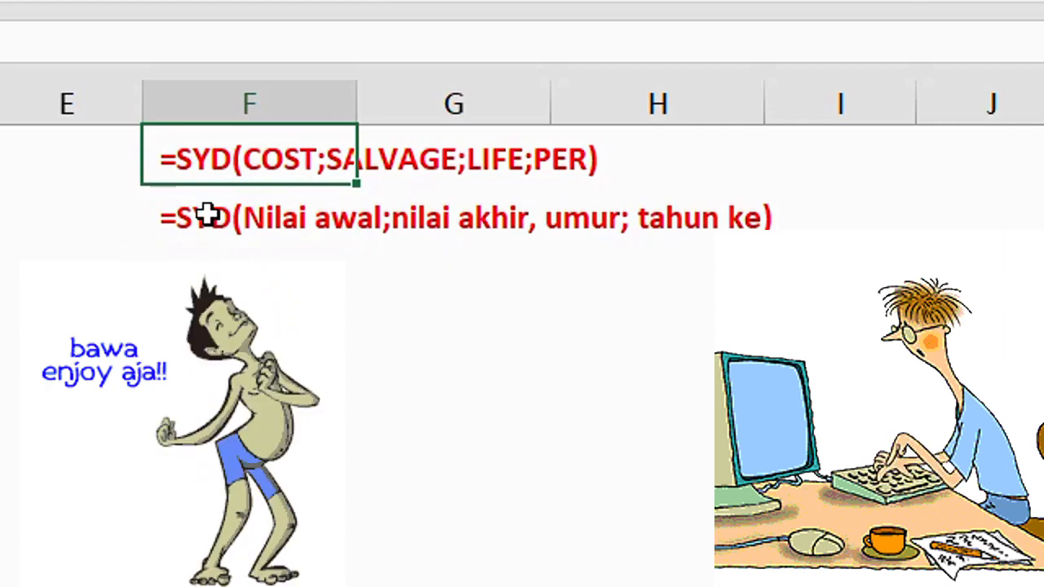
pyautogui.click(250, 325)
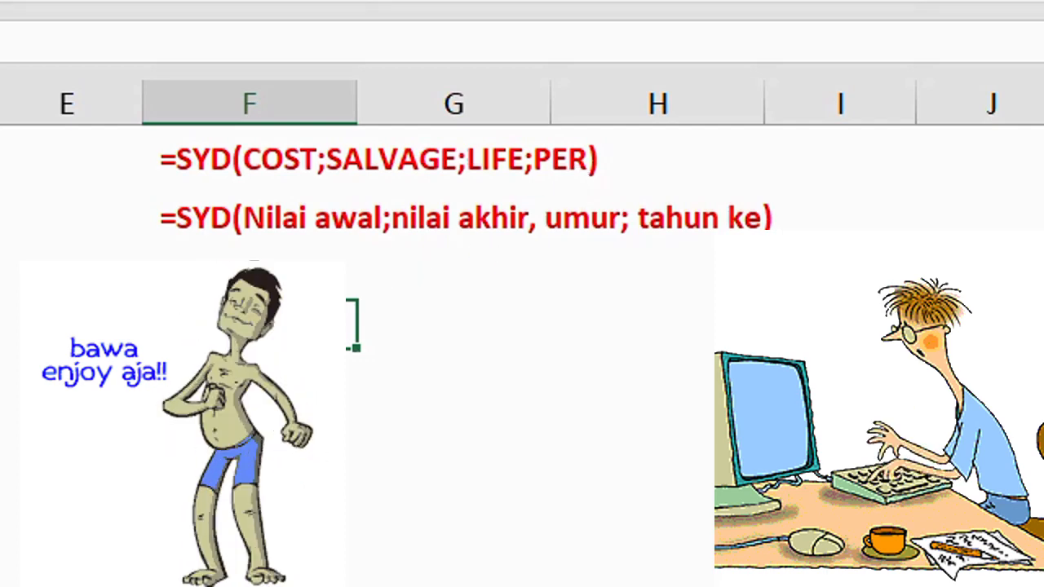
pyautogui.click(256, 247)
pyautogui.click(256, 216)
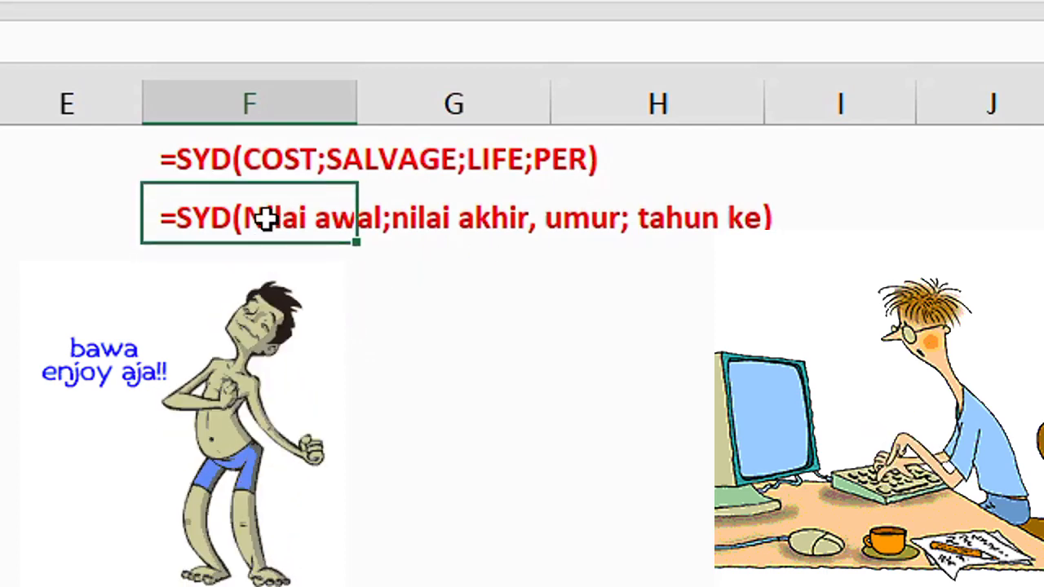
pyautogui.click(256, 256)
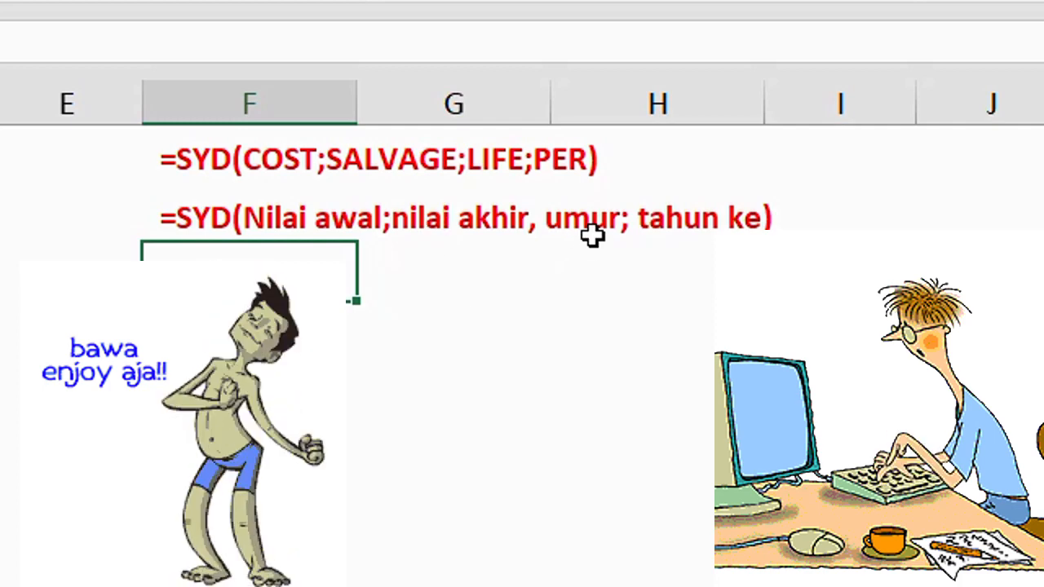
pyautogui.click(681, 230)
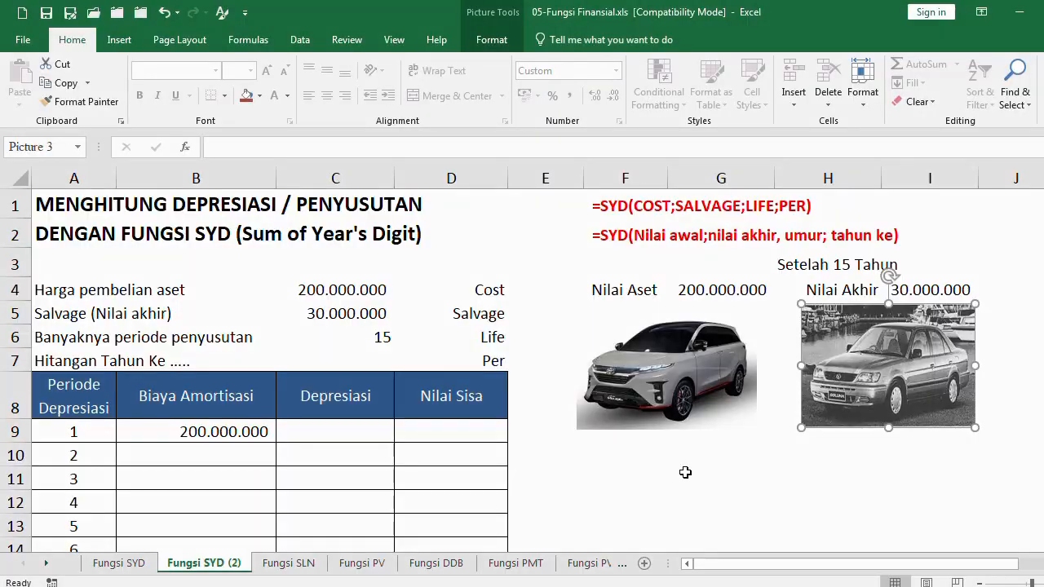
# Widen the new-car picture under the Nilai Aset value slightly
pyautogui.click(713, 472)
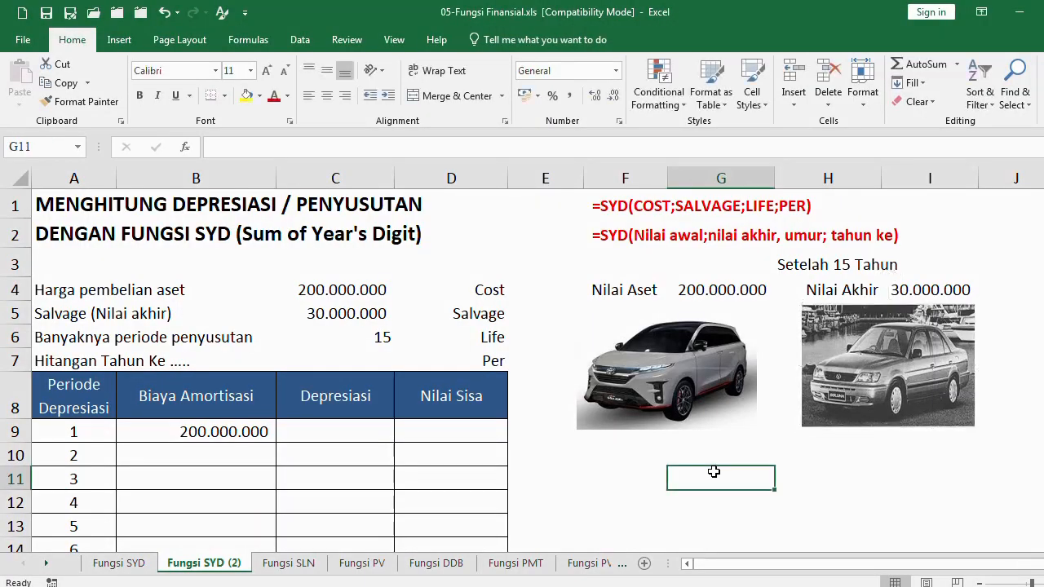
pyautogui.click(697, 407)
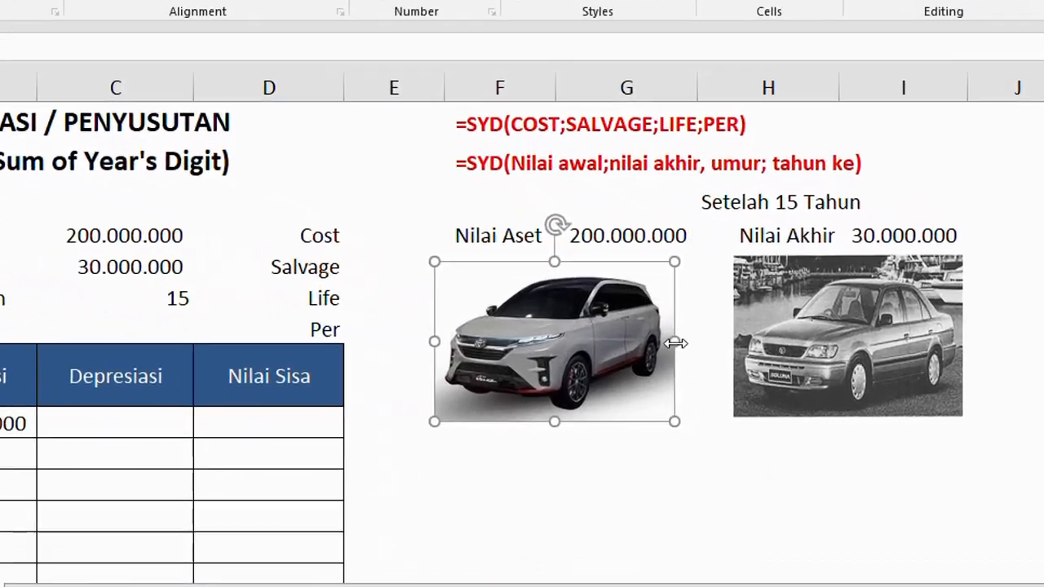
pyautogui.moveTo(727, 361); pyautogui.dragTo(741, 357)
pyautogui.click(707, 474)
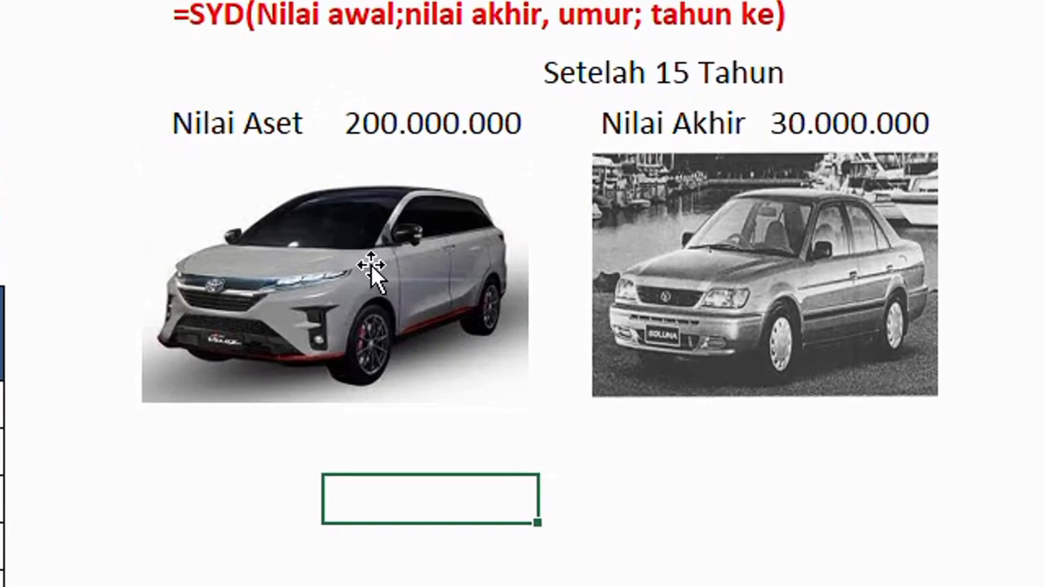
# Review the Nilai Aset and Nilai Akhir example, and the period, amortisation, depreciation and remaining-value columns of the depreciation table
pyautogui.click(276, 106)
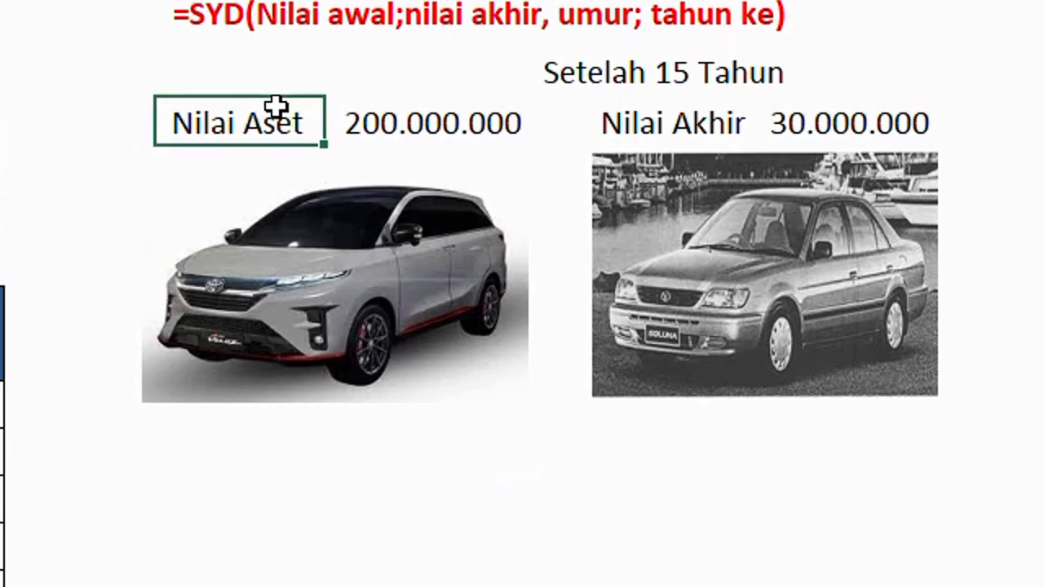
pyautogui.click(398, 122)
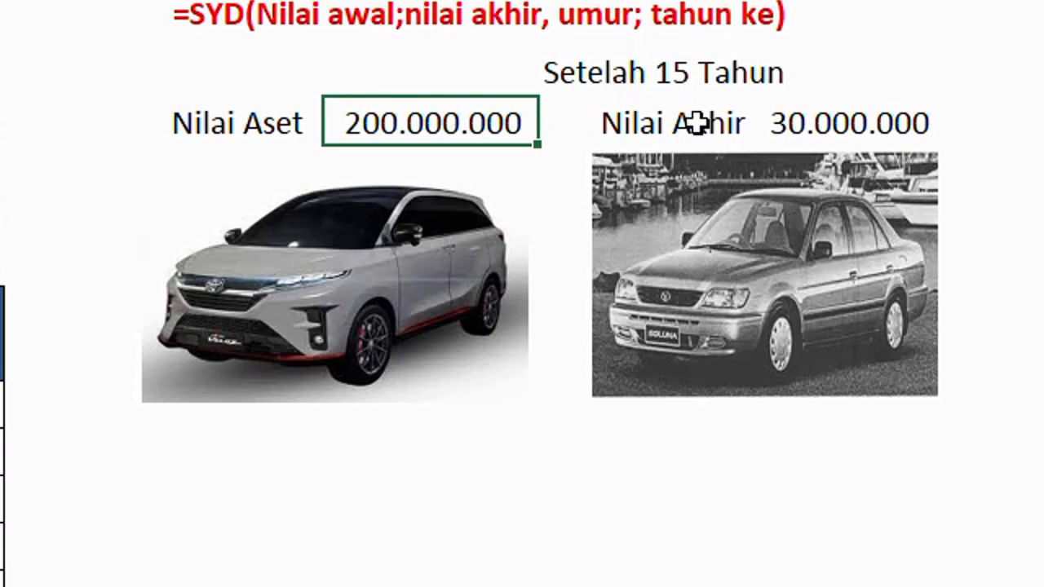
pyautogui.click(739, 221)
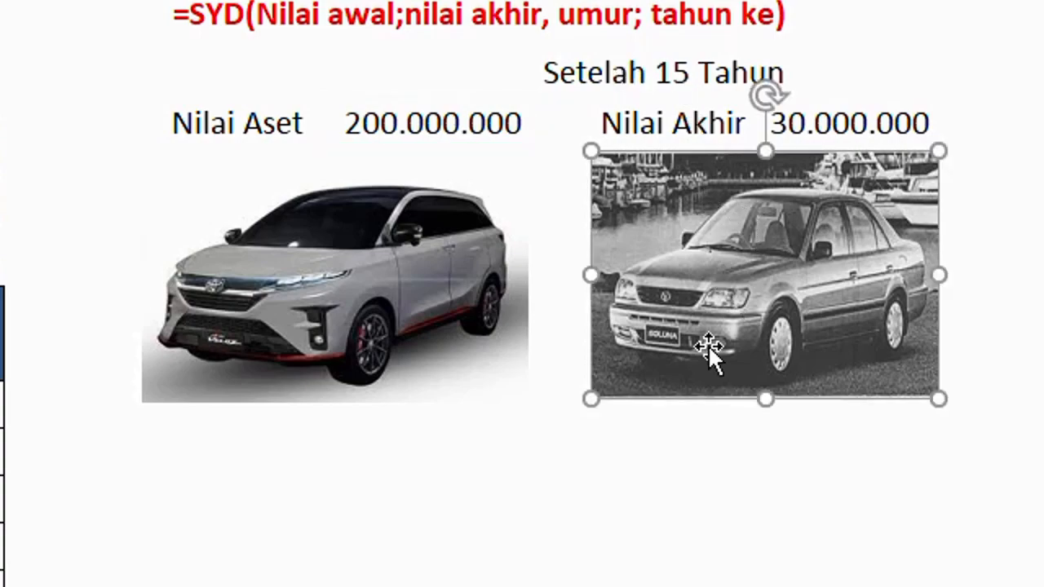
pyautogui.click(715, 471)
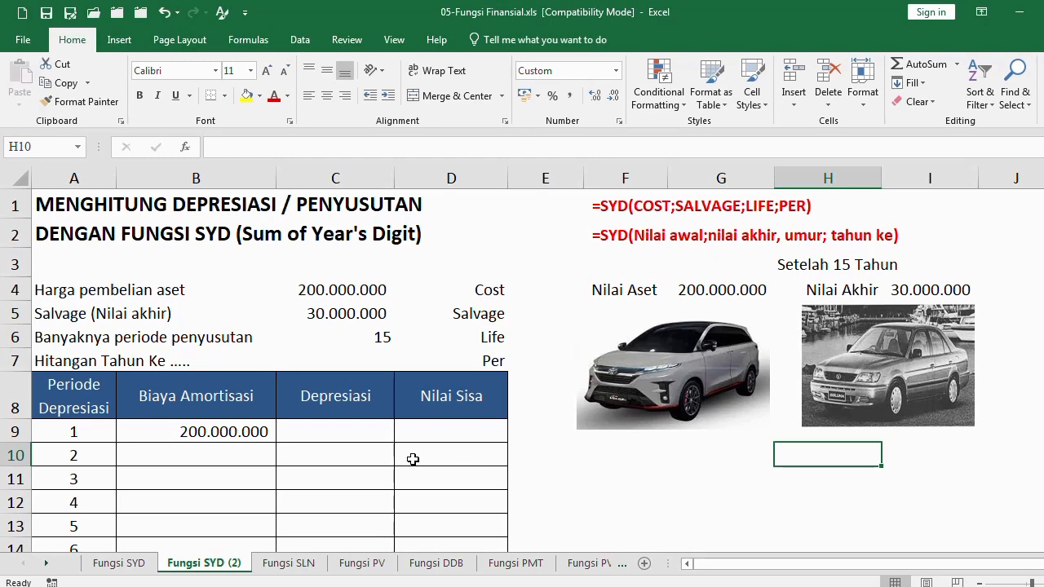
pyautogui.click(222, 431)
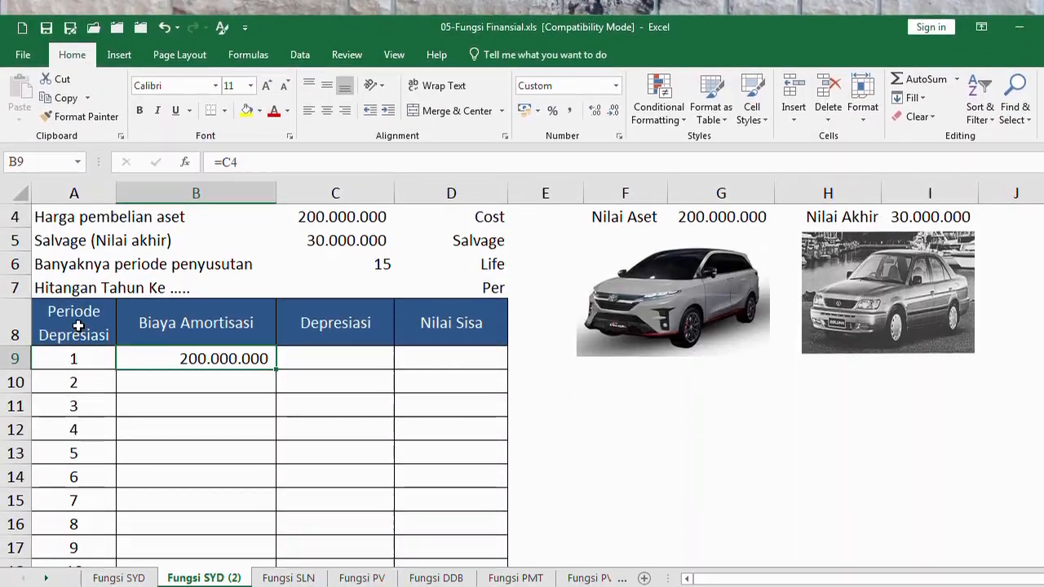
pyautogui.click(78, 318)
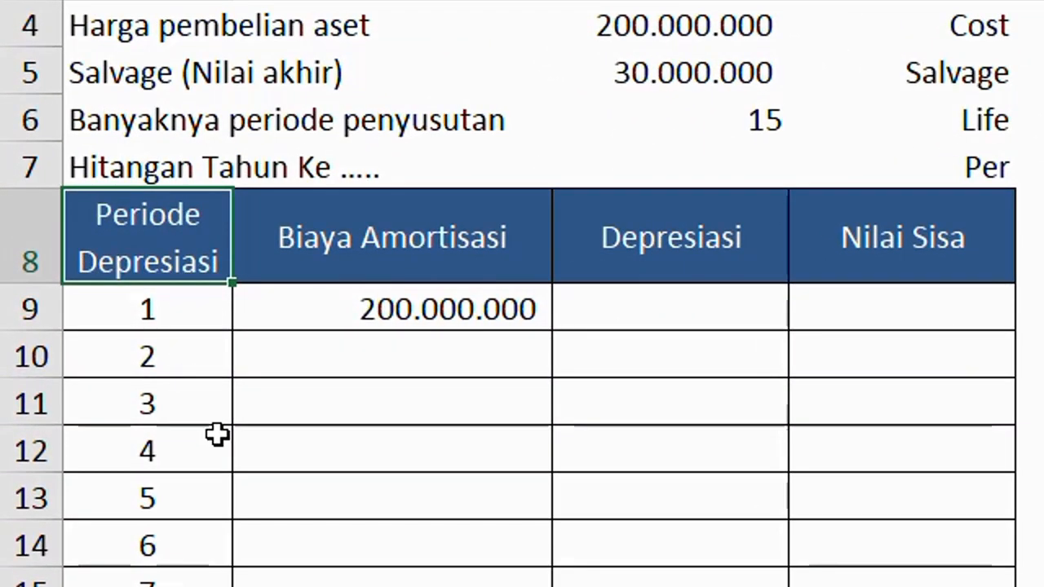
pyautogui.scroll(-4, 213, 451)
pyautogui.scroll(4, 213, 451)
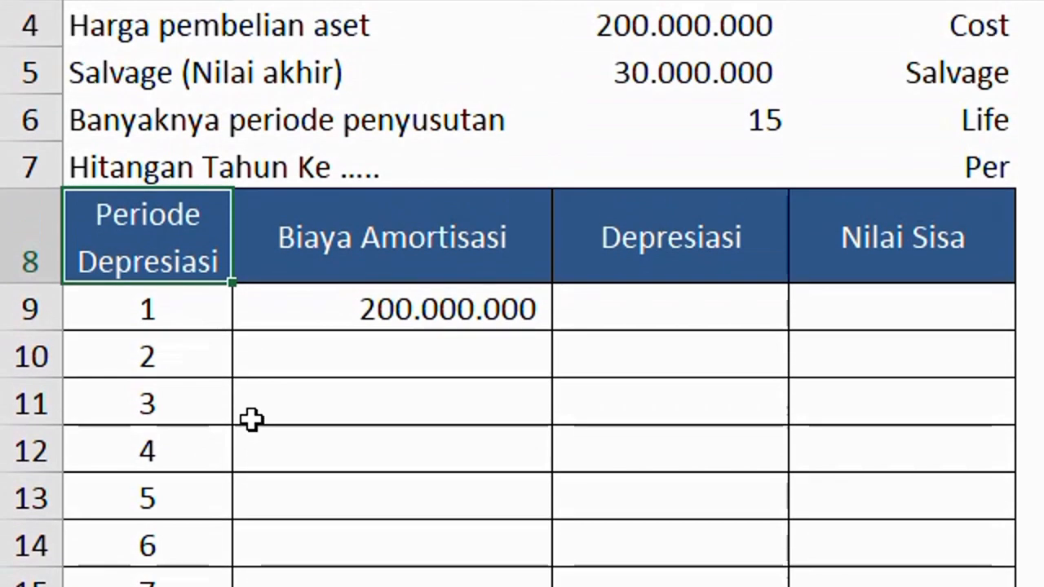
pyautogui.click(404, 246)
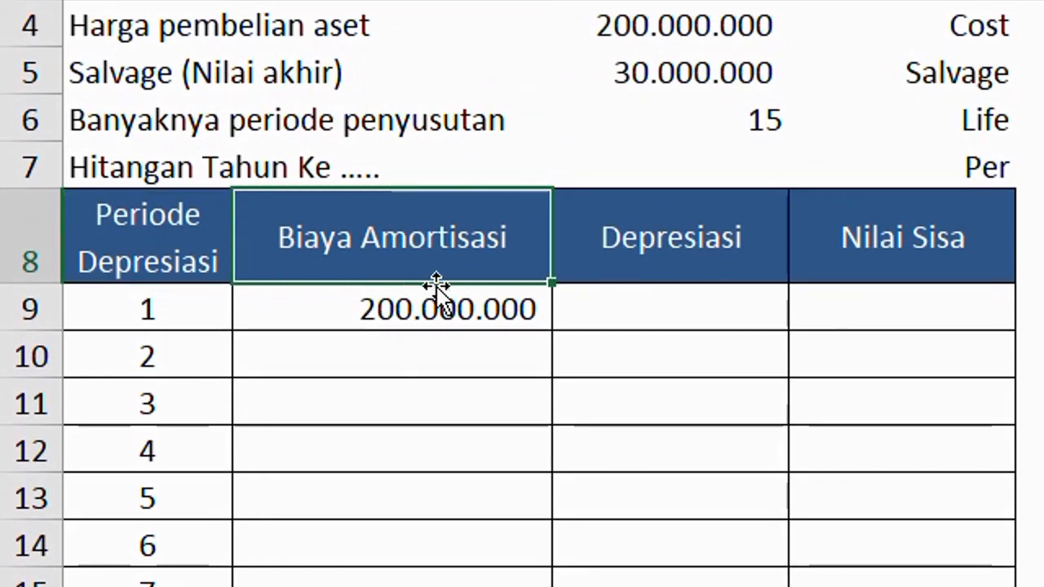
pyautogui.click(418, 317)
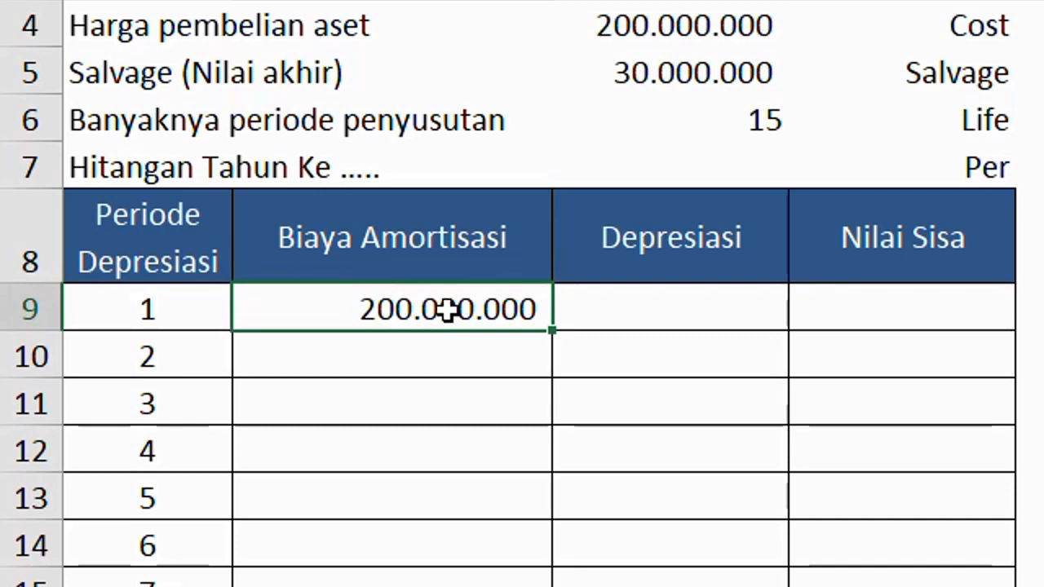
pyautogui.click(647, 309)
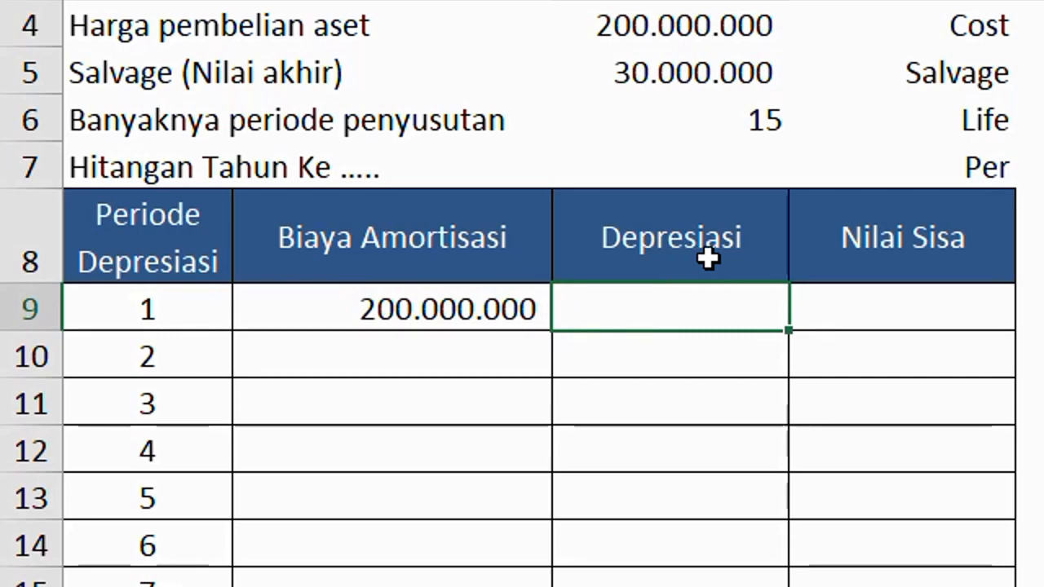
pyautogui.click(902, 307)
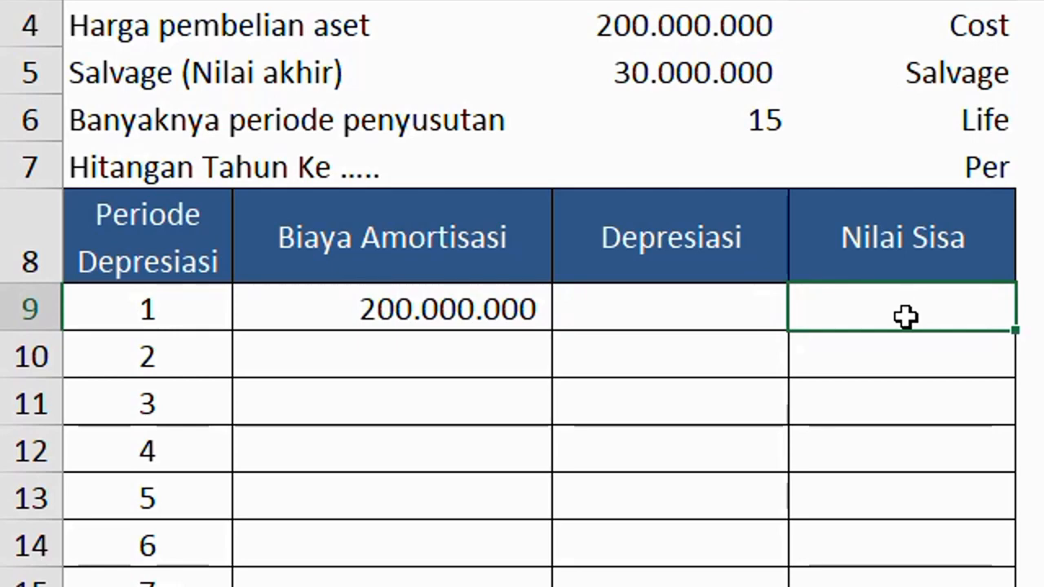
pyautogui.click(502, 307)
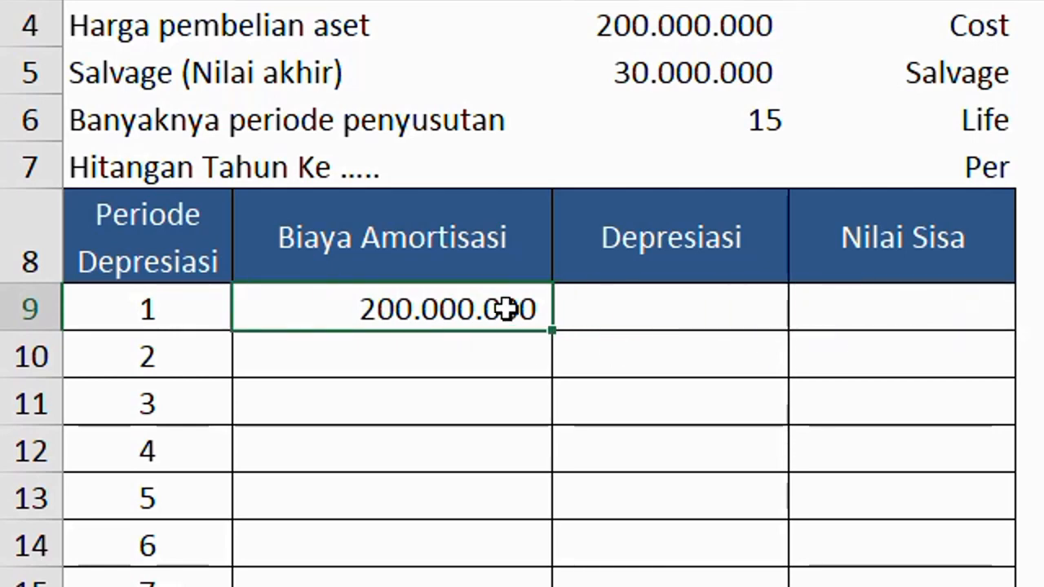
# Calculate the first period's depreciation in C9 with the formula =SYD(C4;C5;C6;A9)
pyautogui.click(650, 304)
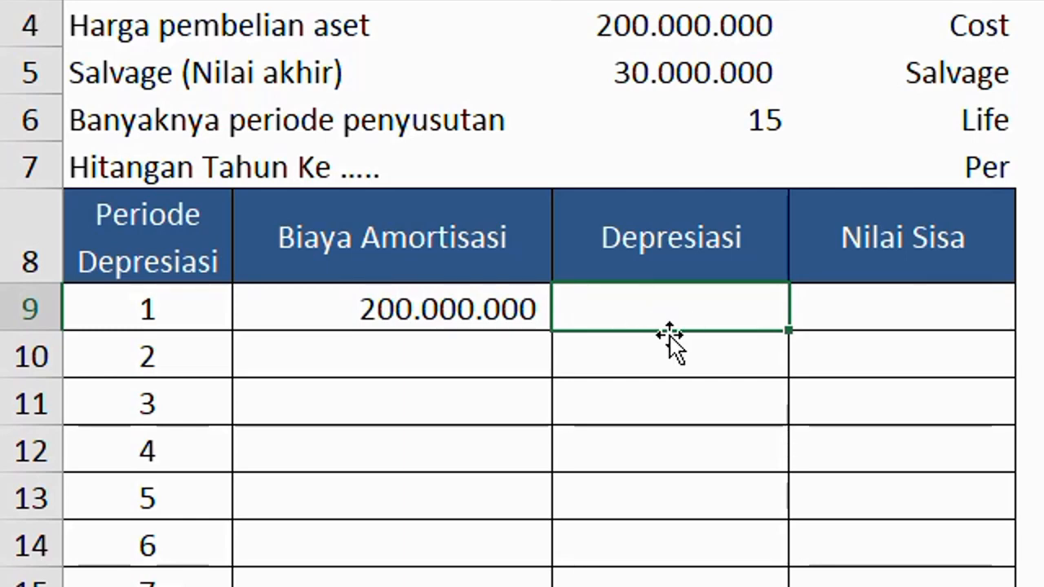
pyautogui.write('=')
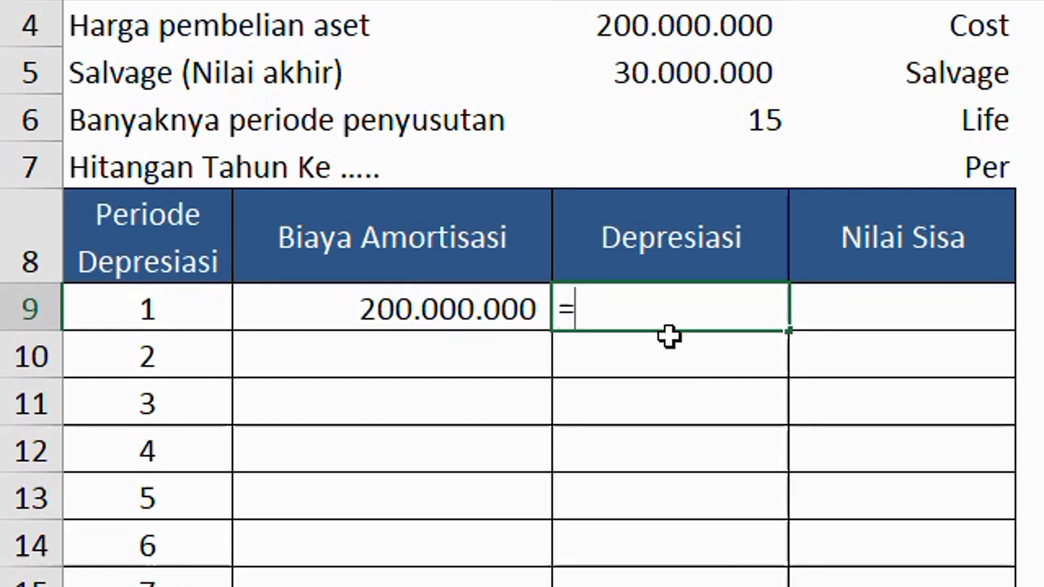
pyautogui.write('syd')
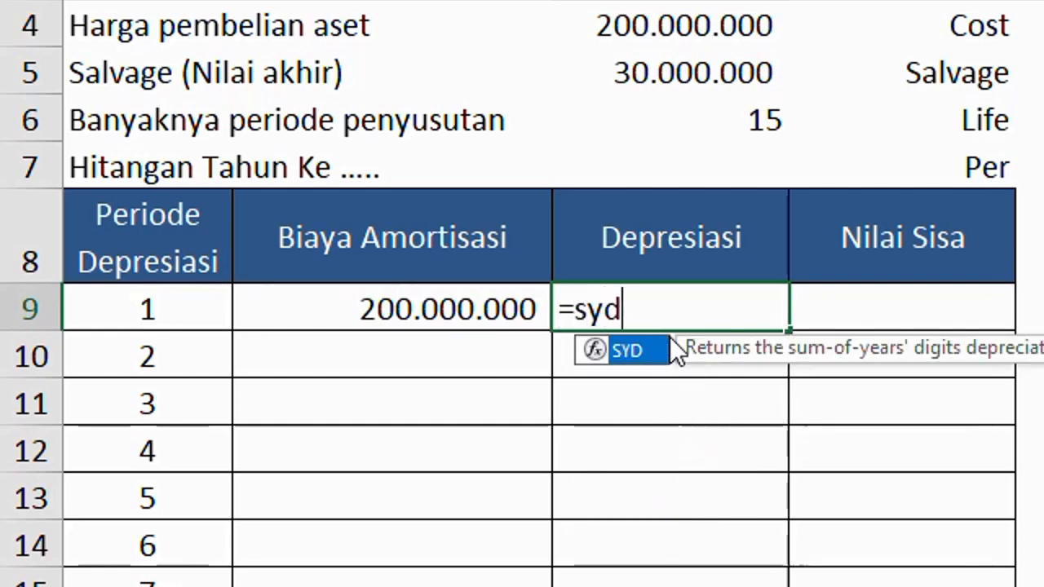
pyautogui.write('(')
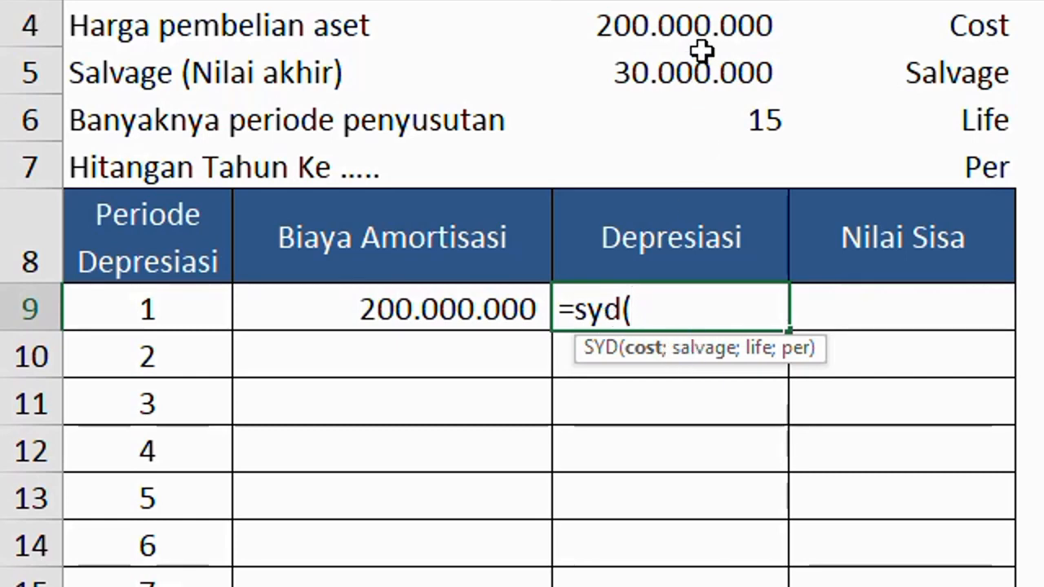
pyautogui.click(691, 24)
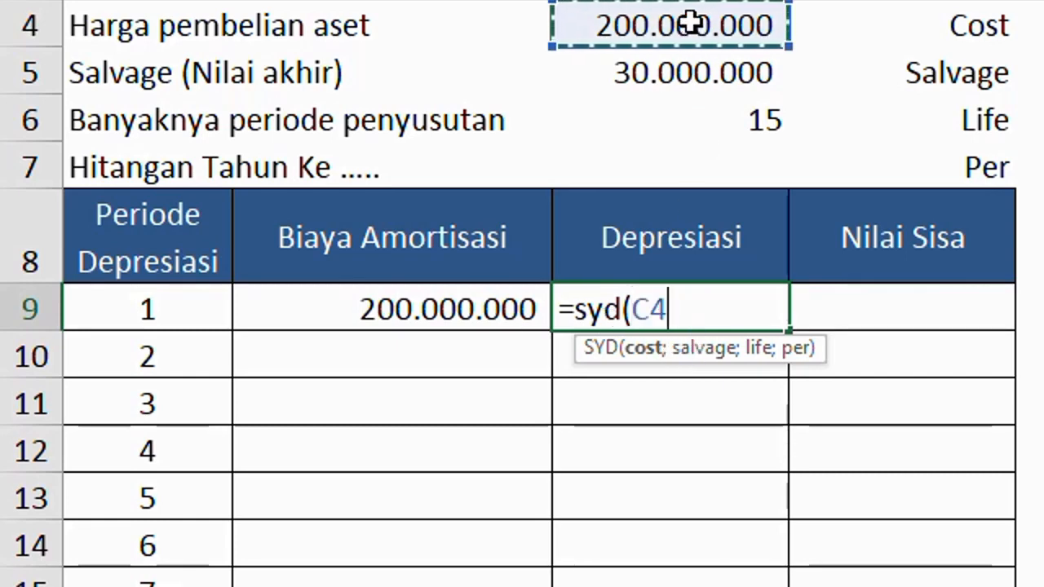
pyautogui.write(';')
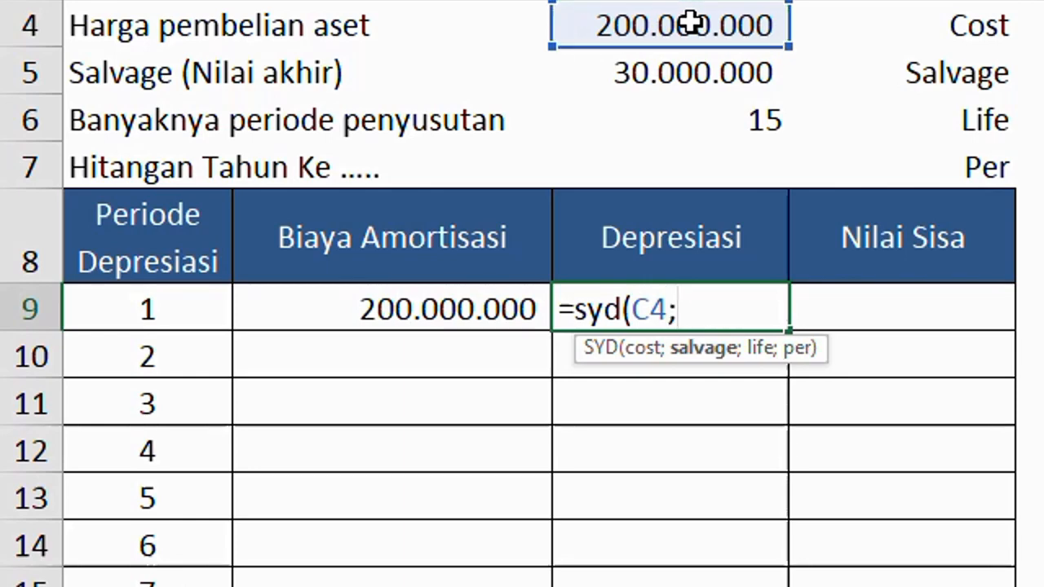
pyautogui.click(701, 74)
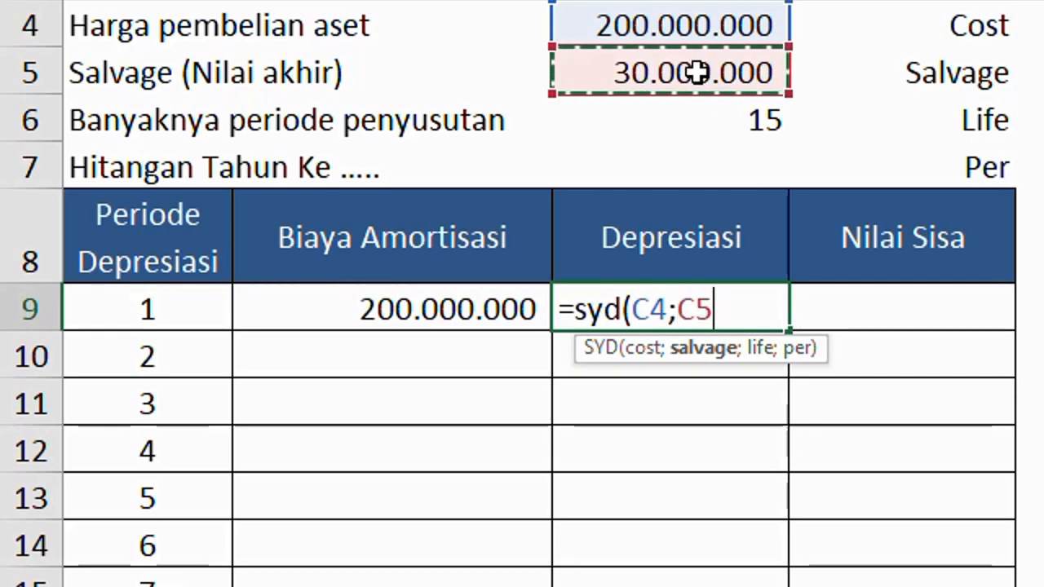
pyautogui.write(';')
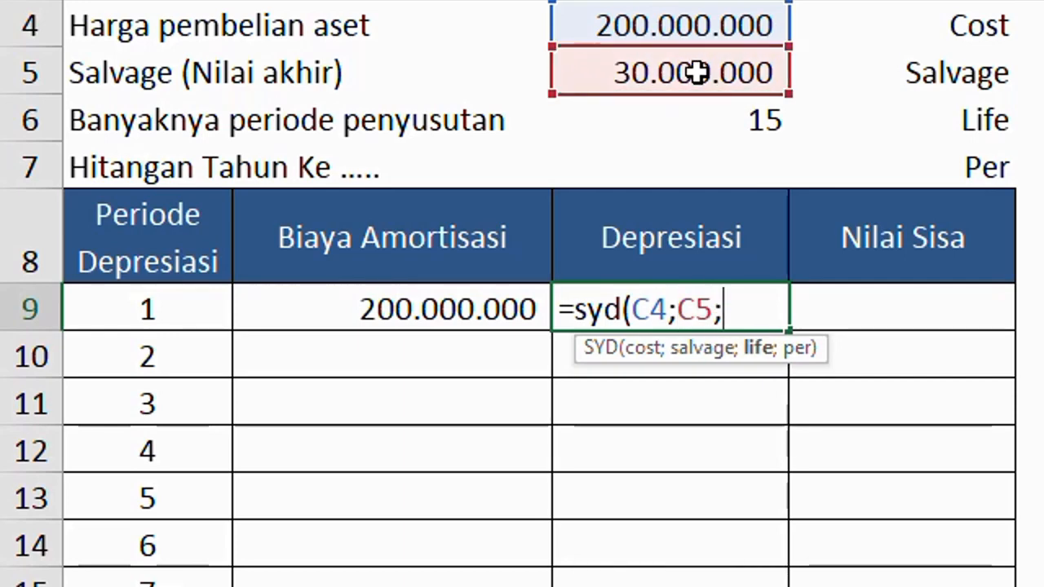
pyautogui.click(689, 125)
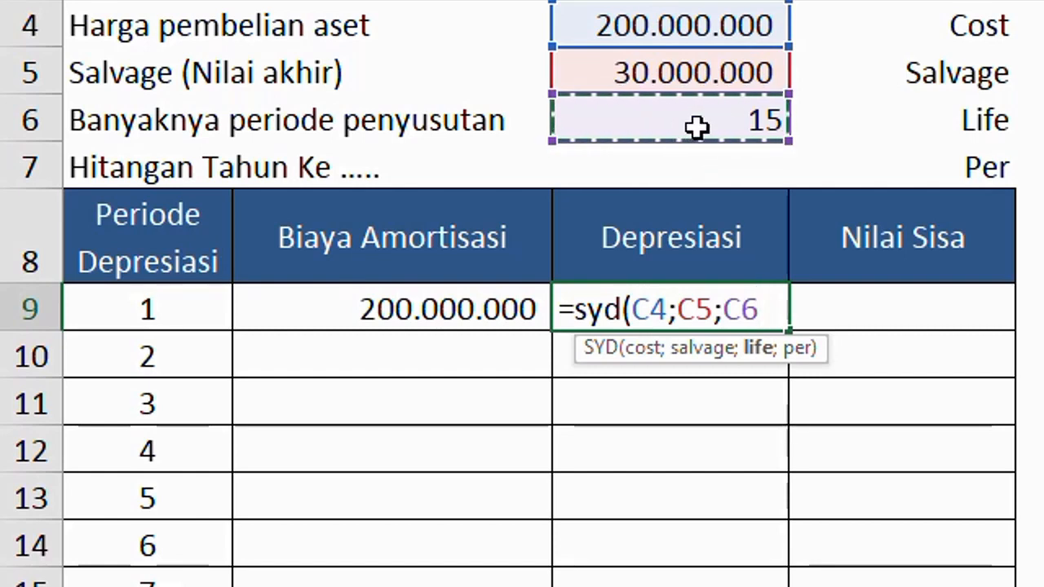
pyautogui.write(';')
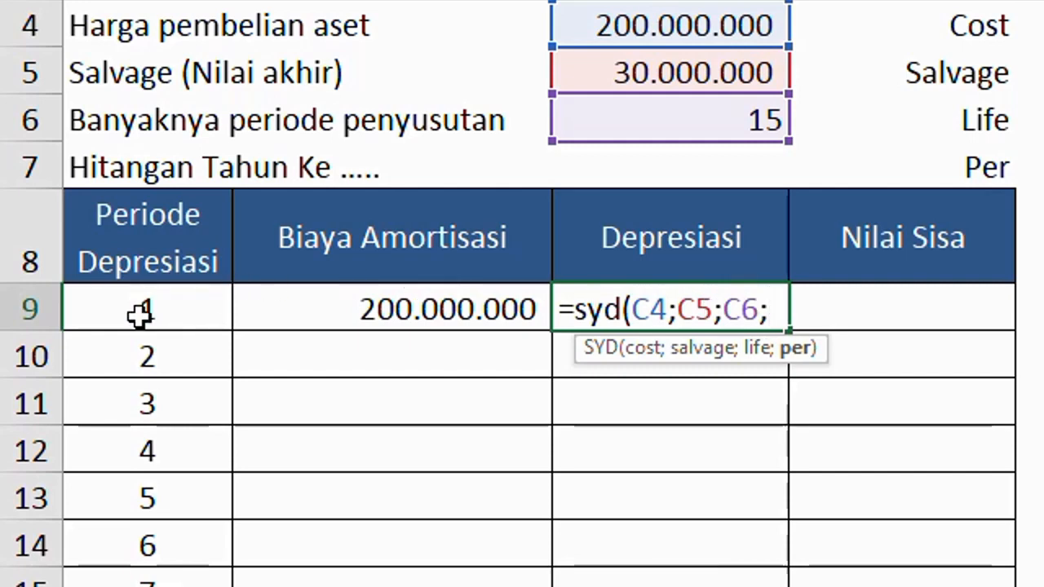
pyautogui.click(138, 313)
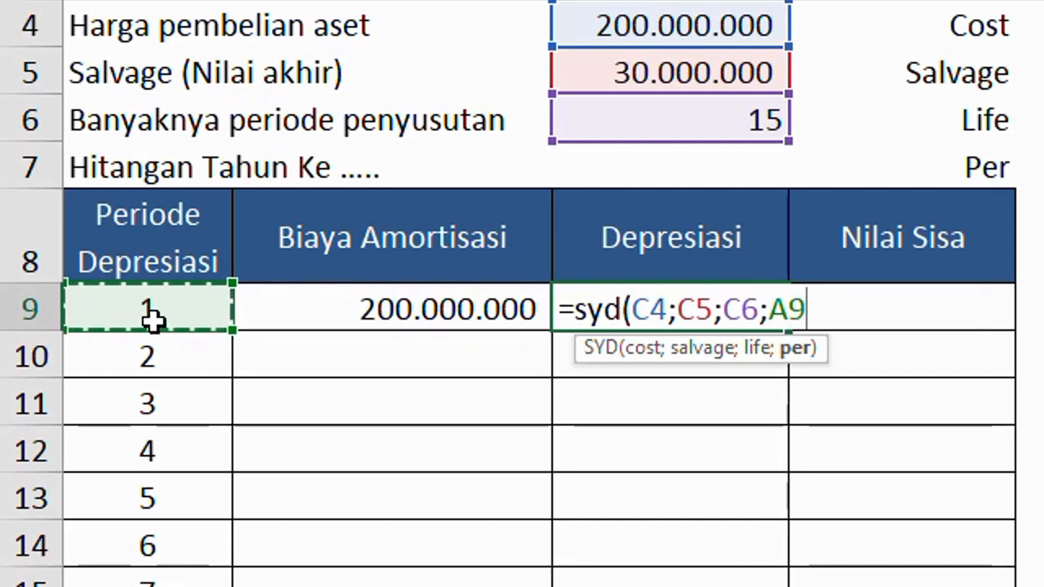
pyautogui.write(')')
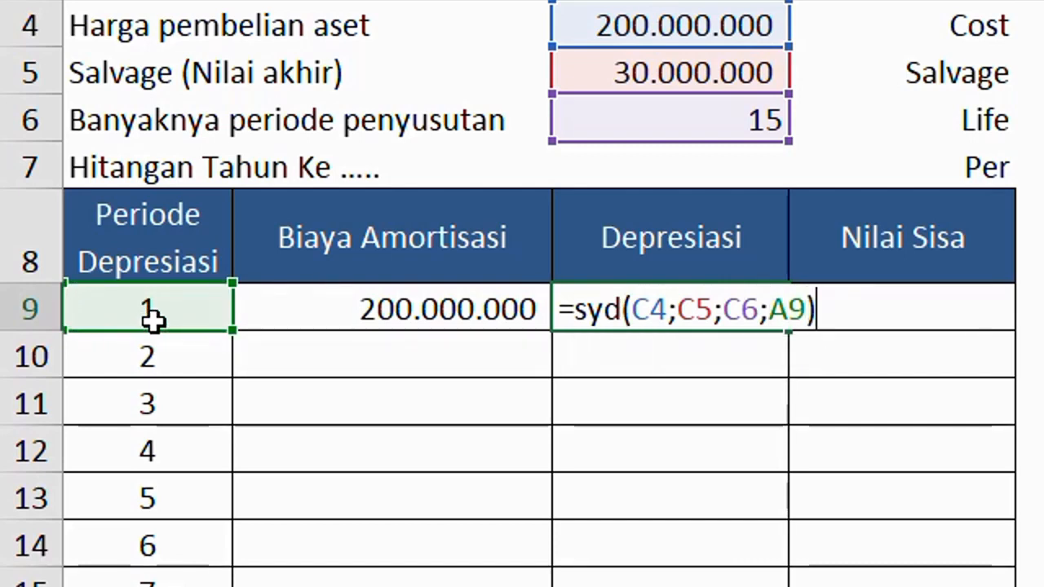
pyautogui.press('Return')
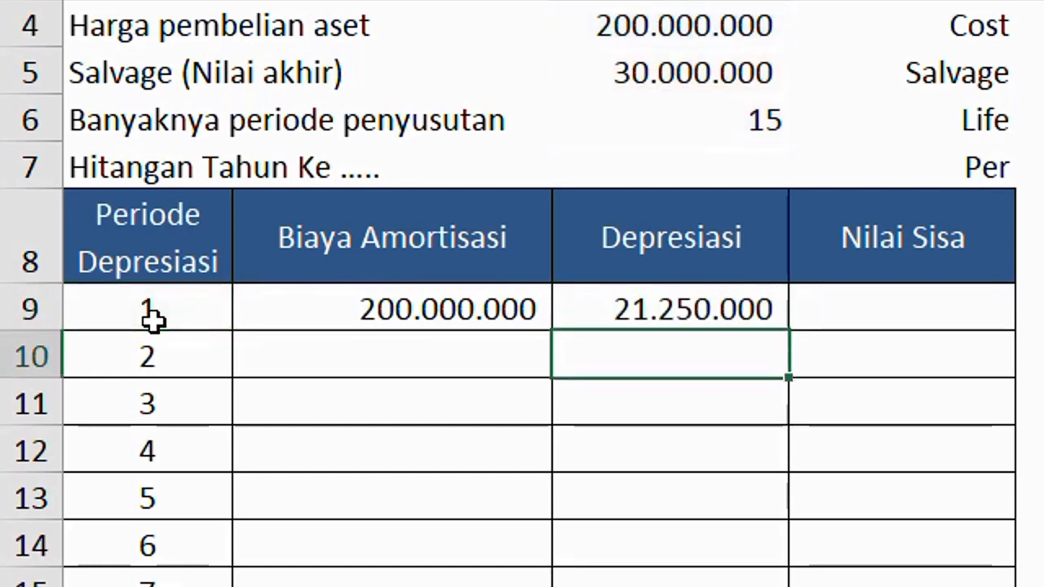
pyautogui.click(675, 316)
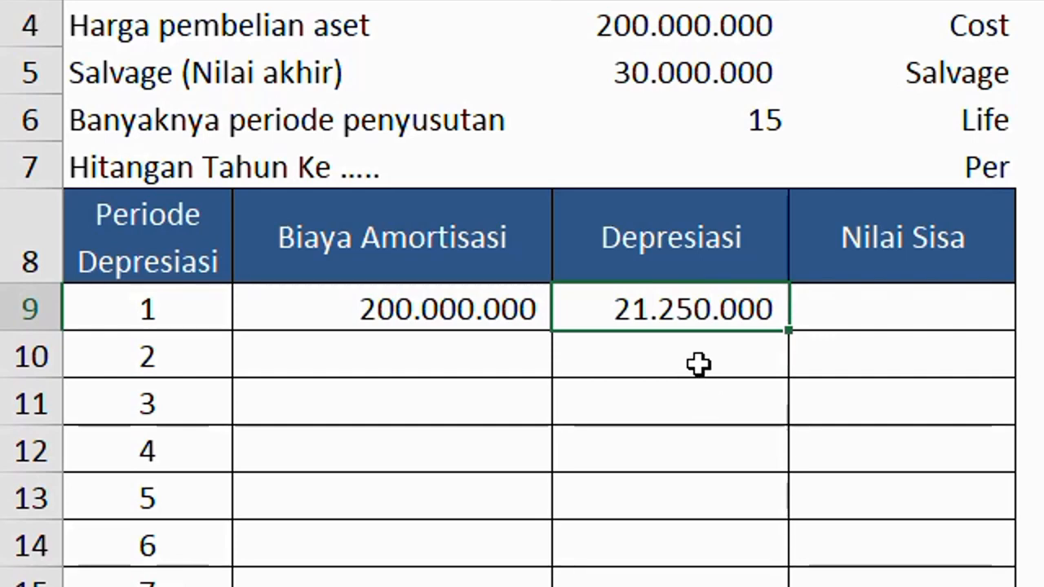
# Calculate the first period's remaining value in D9 with the formula =B9-C9
pyautogui.click(851, 321)
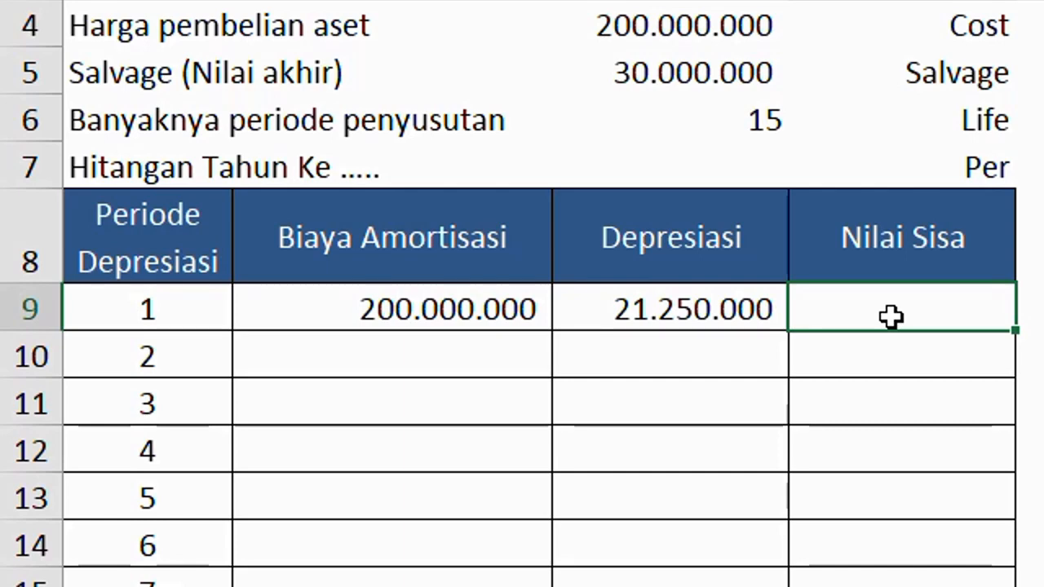
pyautogui.click(441, 310)
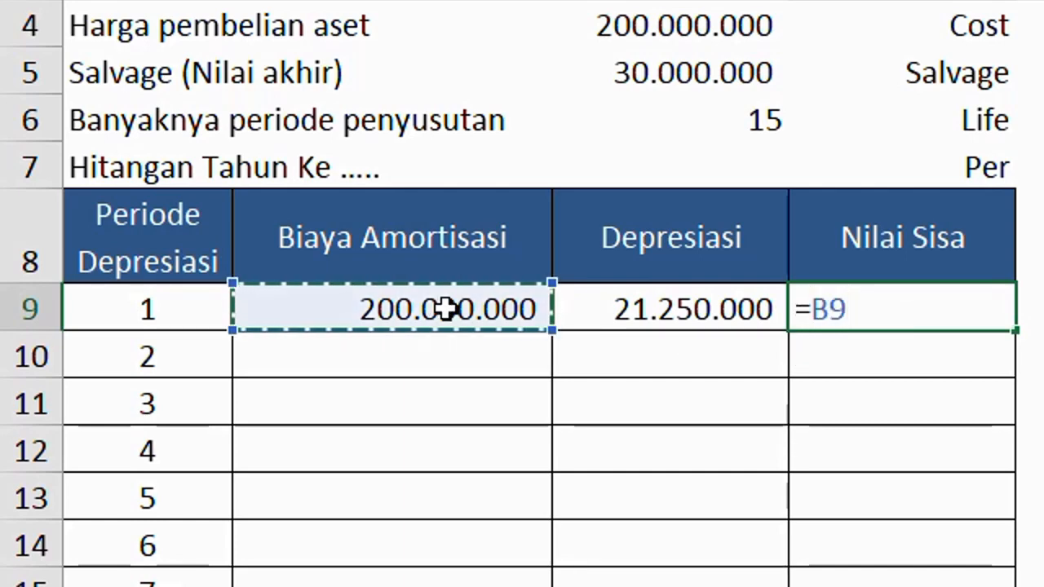
pyautogui.write('-')
pyautogui.click(633, 316)
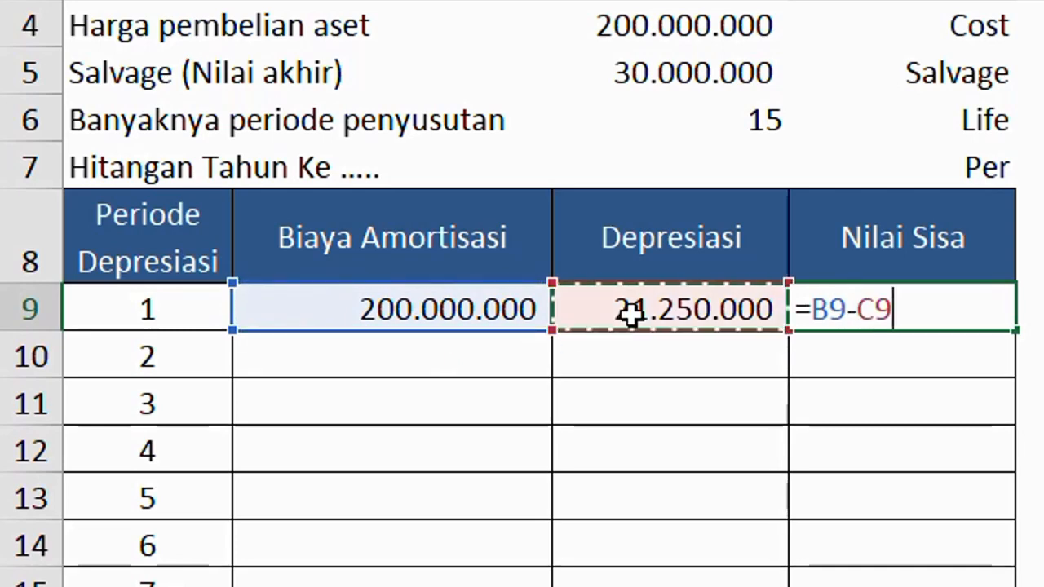
pyautogui.press('Return')
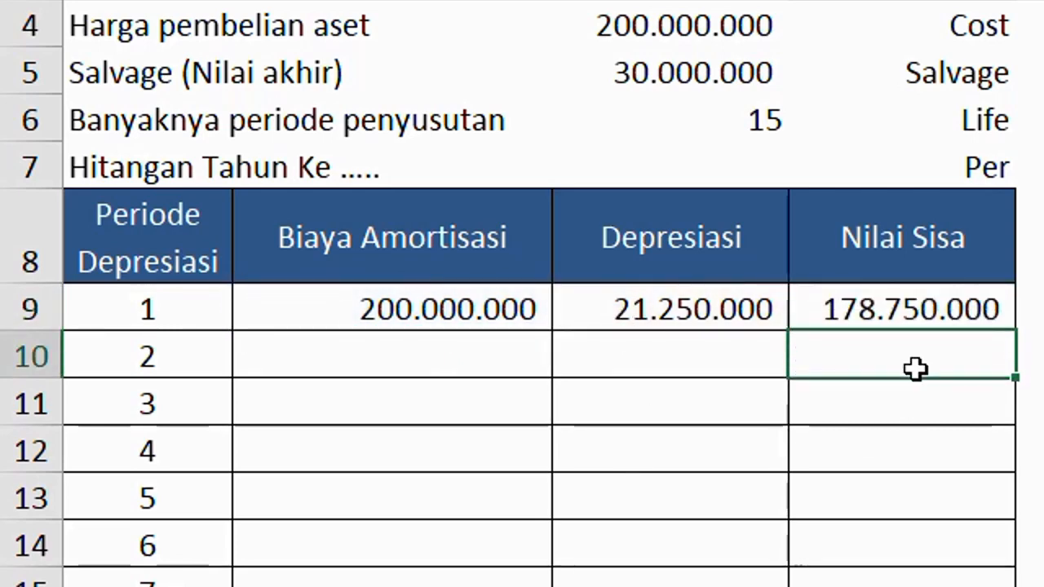
# Carry the first period's remaining value over as the second period's amortisation cost in B10 with the formula =D9
pyautogui.click(887, 315)
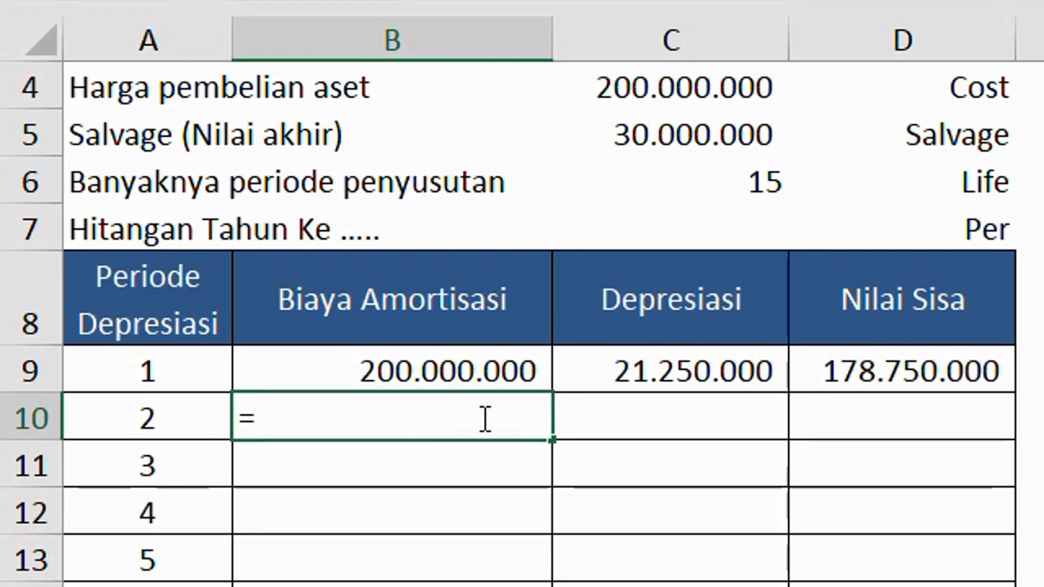
pyautogui.click(860, 382)
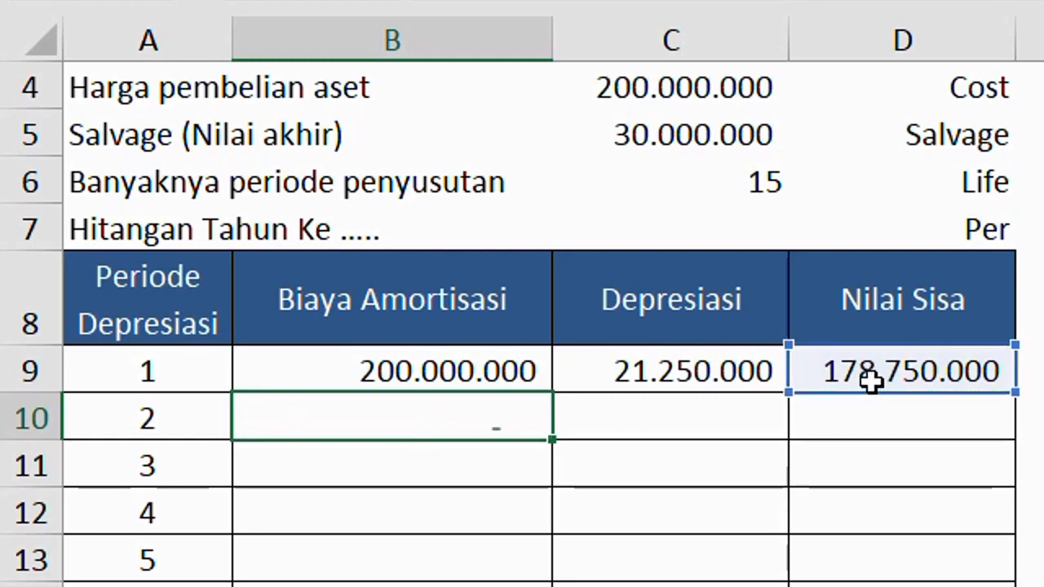
pyautogui.press('Return')
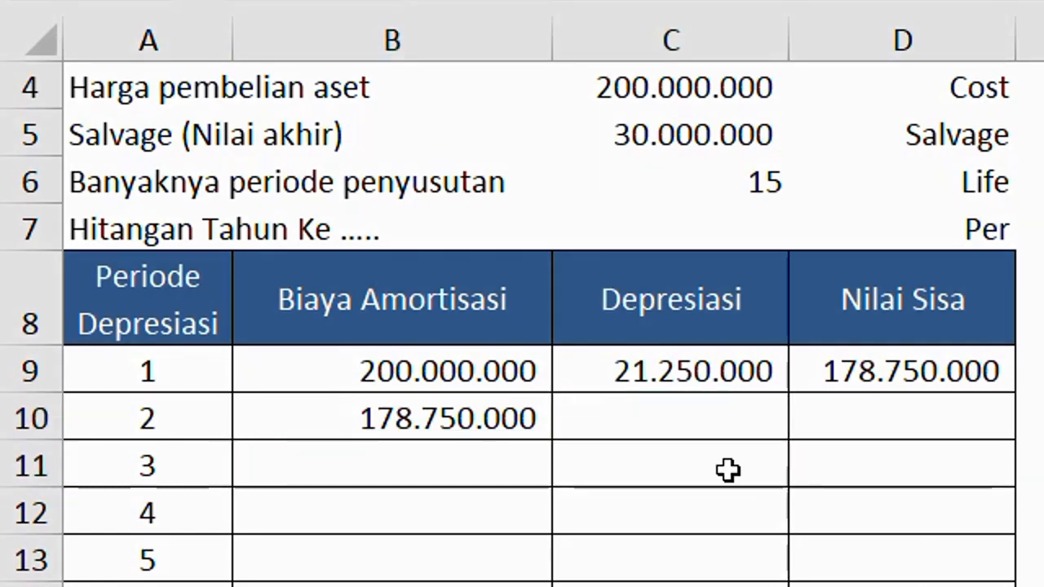
# Calculate the second period's depreciation in C10 with the formula =SYD(C4;C5;C6;A10)
pyautogui.click(668, 417)
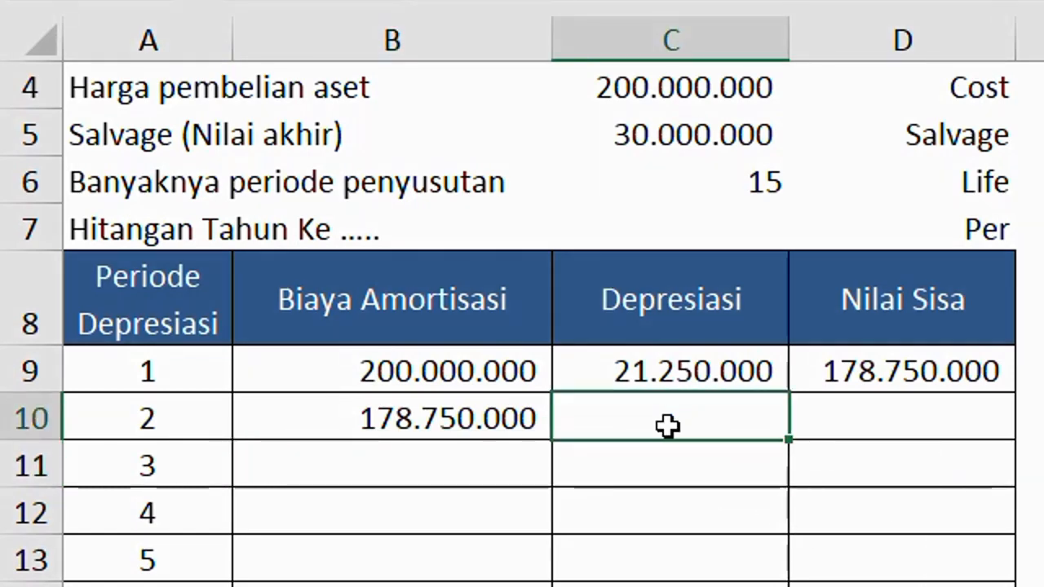
pyautogui.write('=')
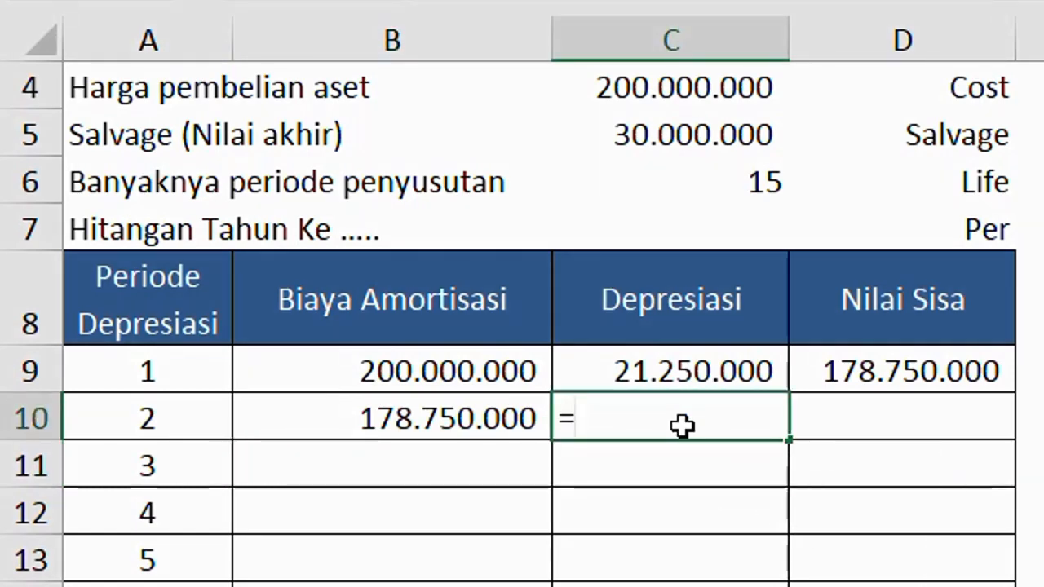
pyautogui.write('SYD(')
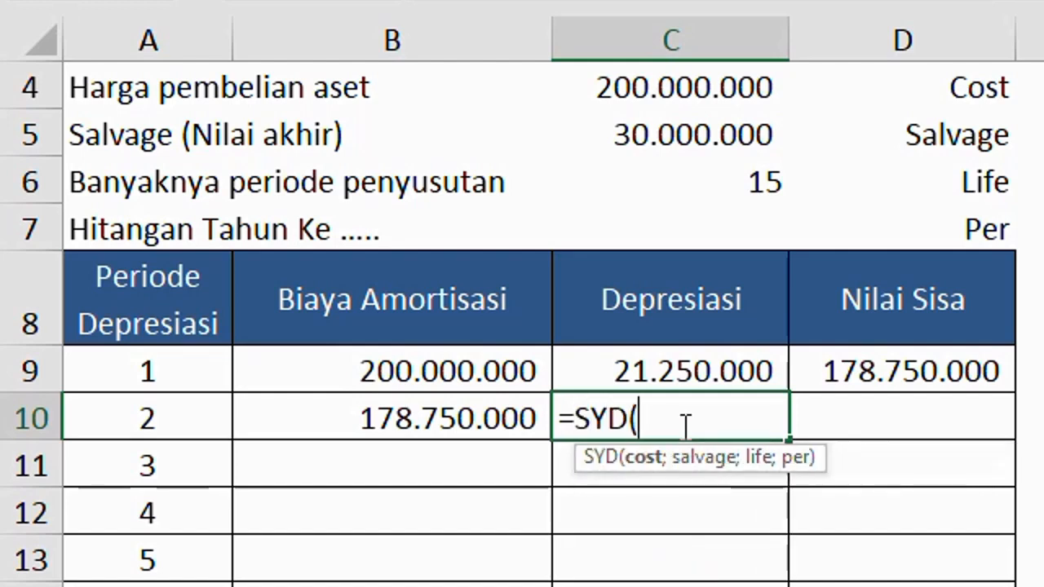
pyautogui.click(630, 90)
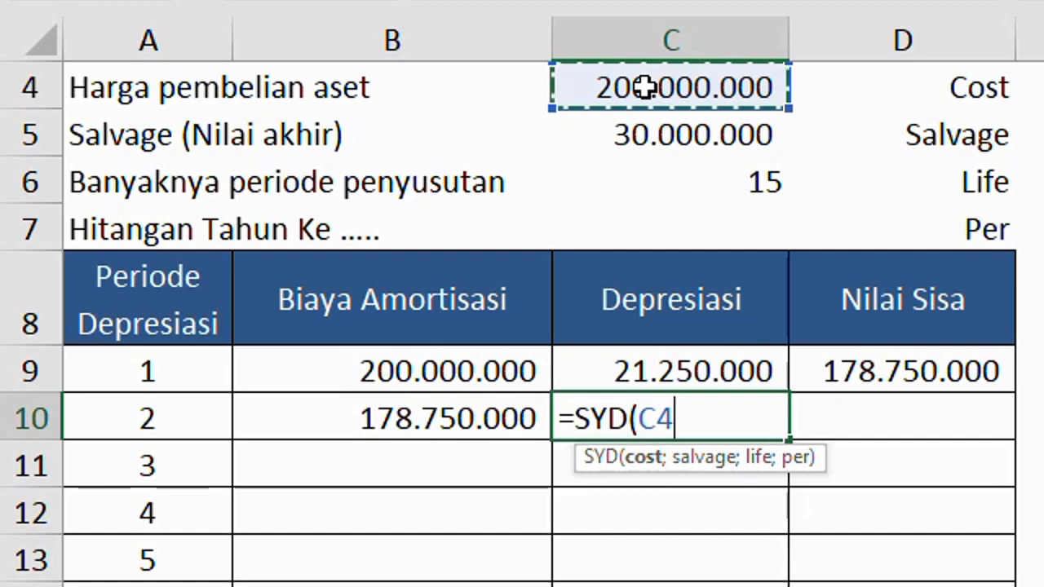
pyautogui.write(';')
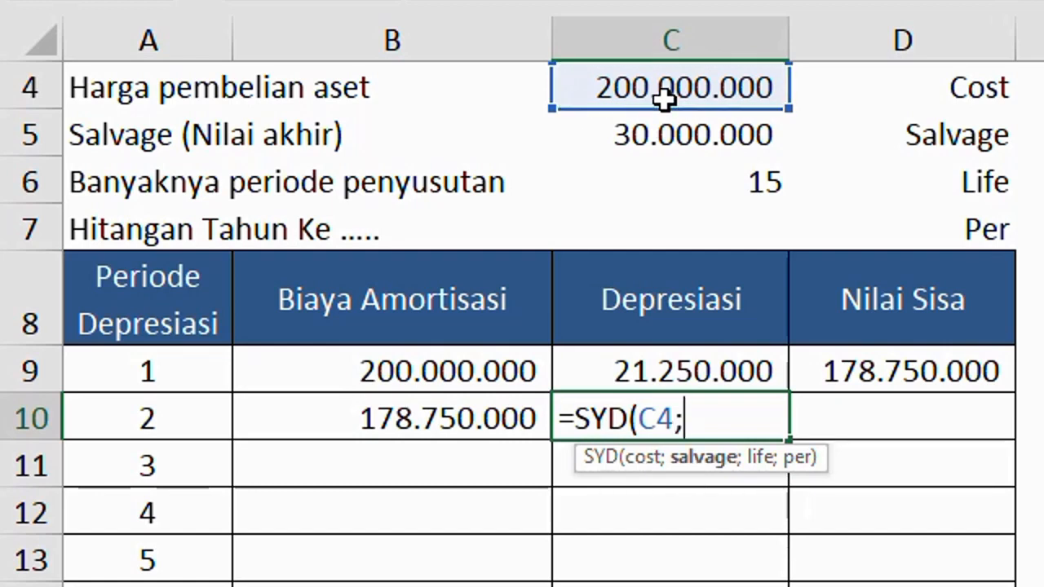
pyautogui.click(658, 136)
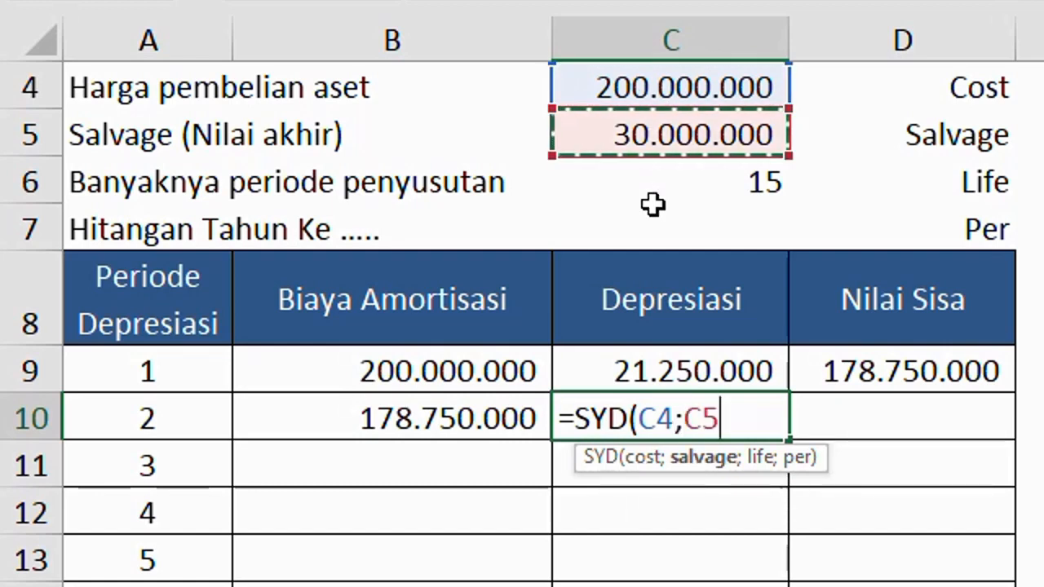
pyautogui.write(';')
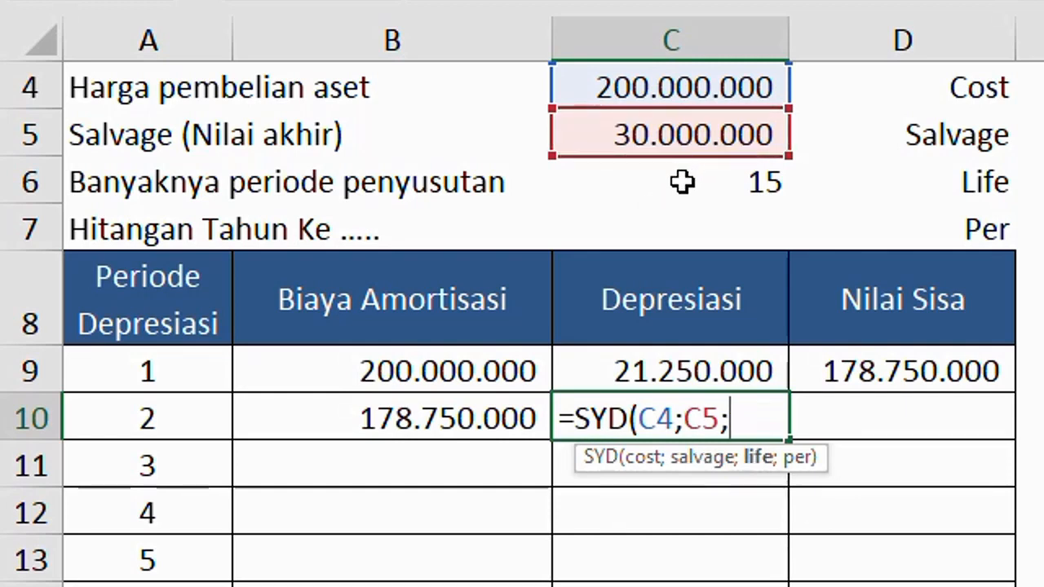
pyautogui.click(682, 181)
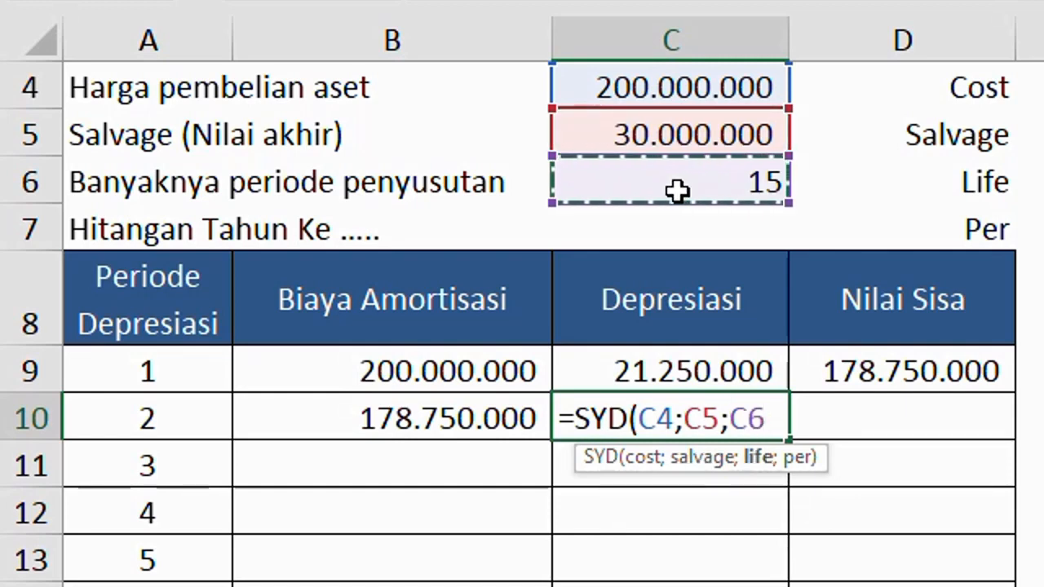
pyautogui.write(';')
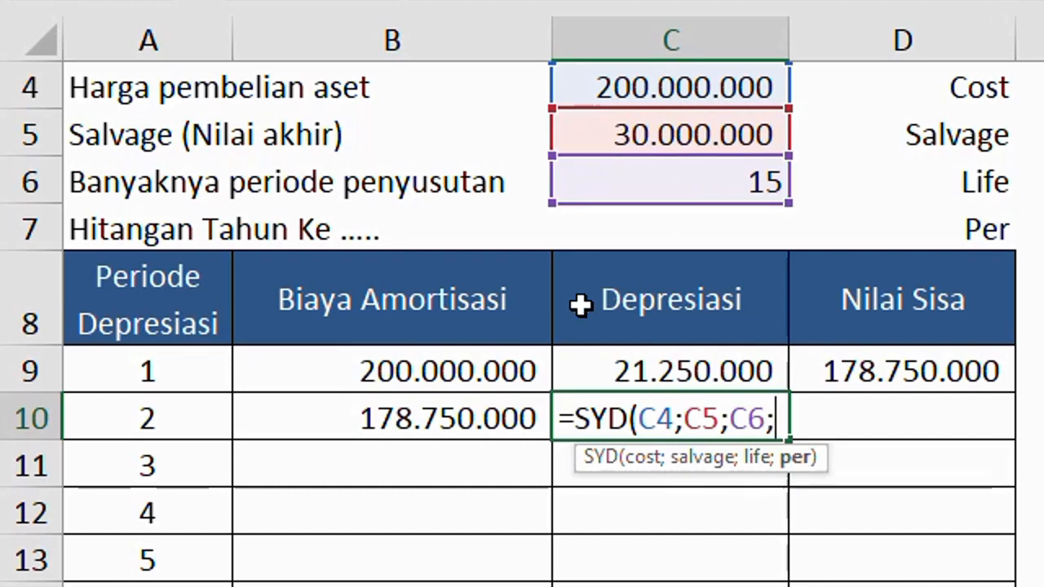
pyautogui.click(159, 425)
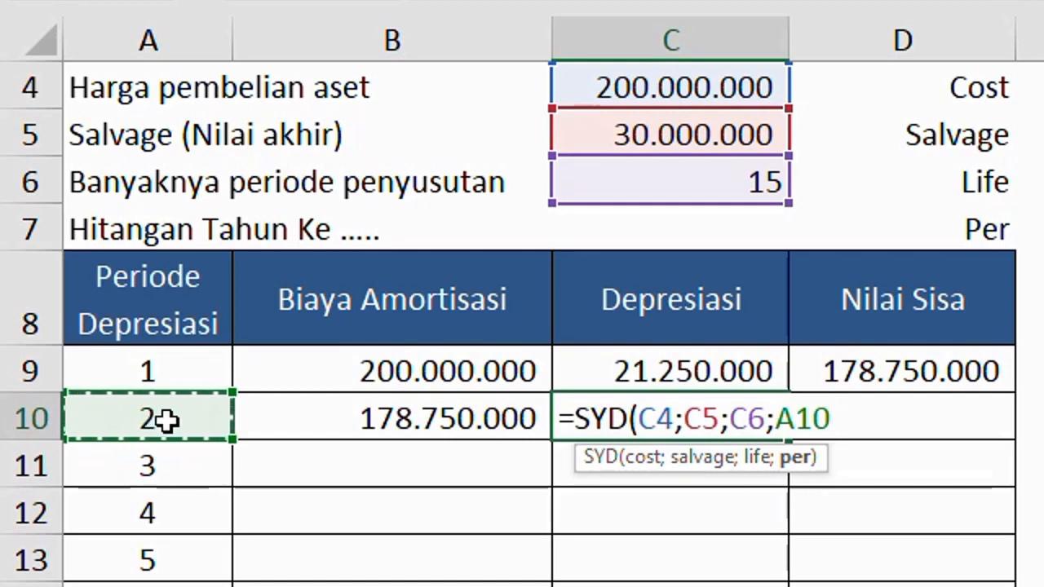
pyautogui.write(')')
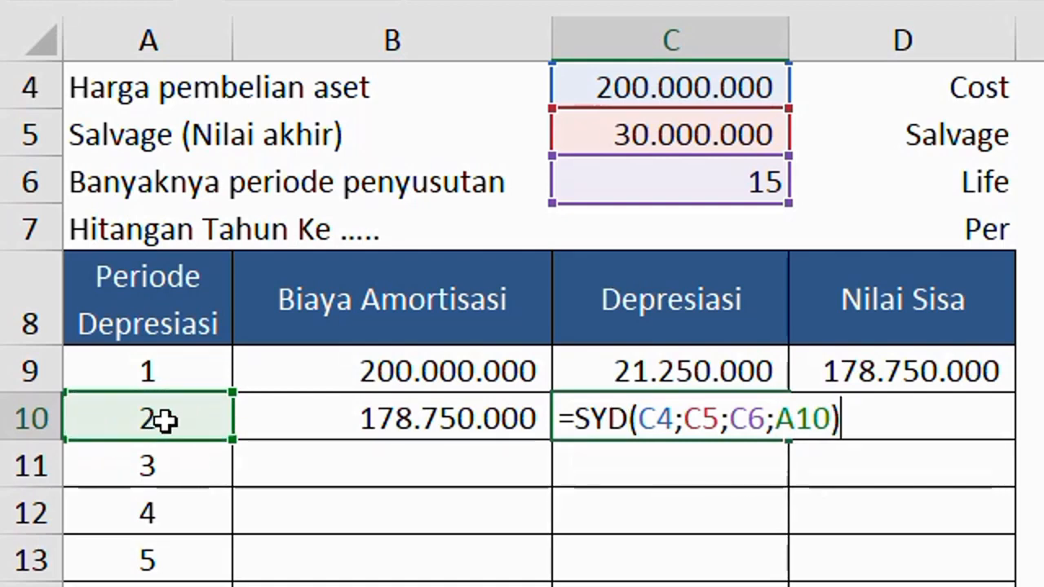
pyautogui.press('Return')
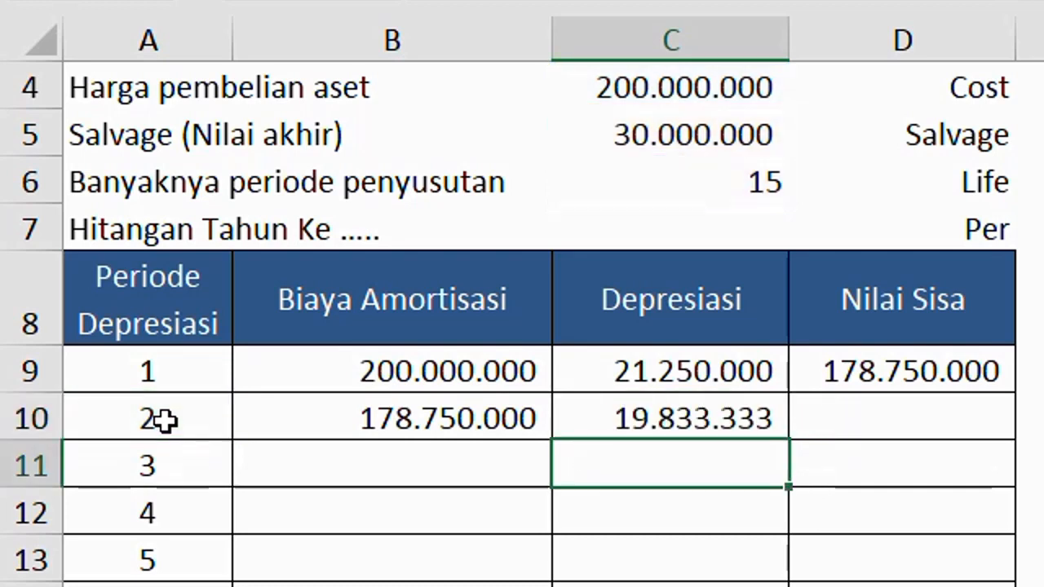
pyautogui.click(599, 417)
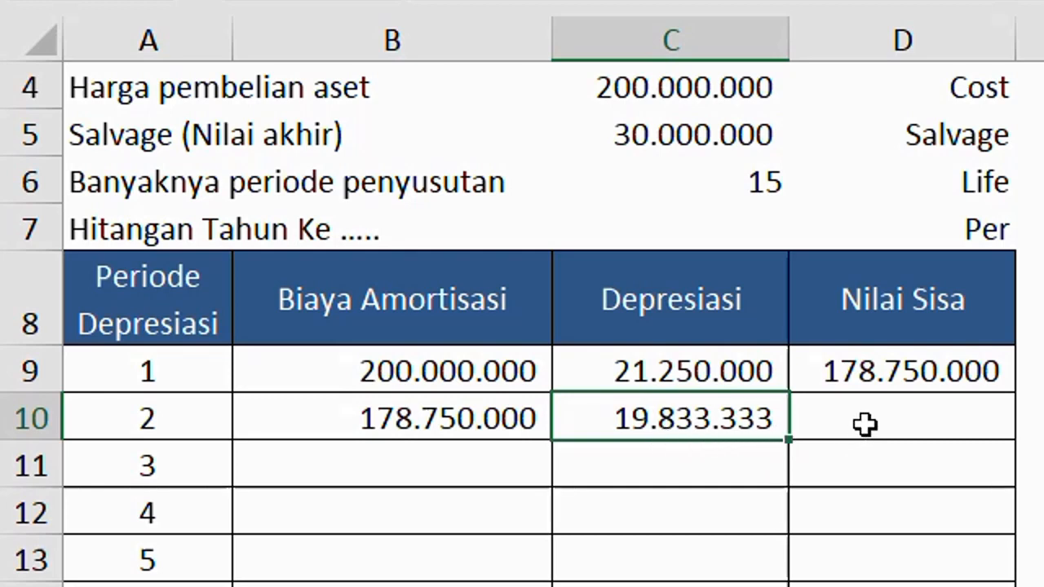
# Calculate the second period's remaining value in D10 with the formula =B10-C10
pyautogui.click(842, 418)
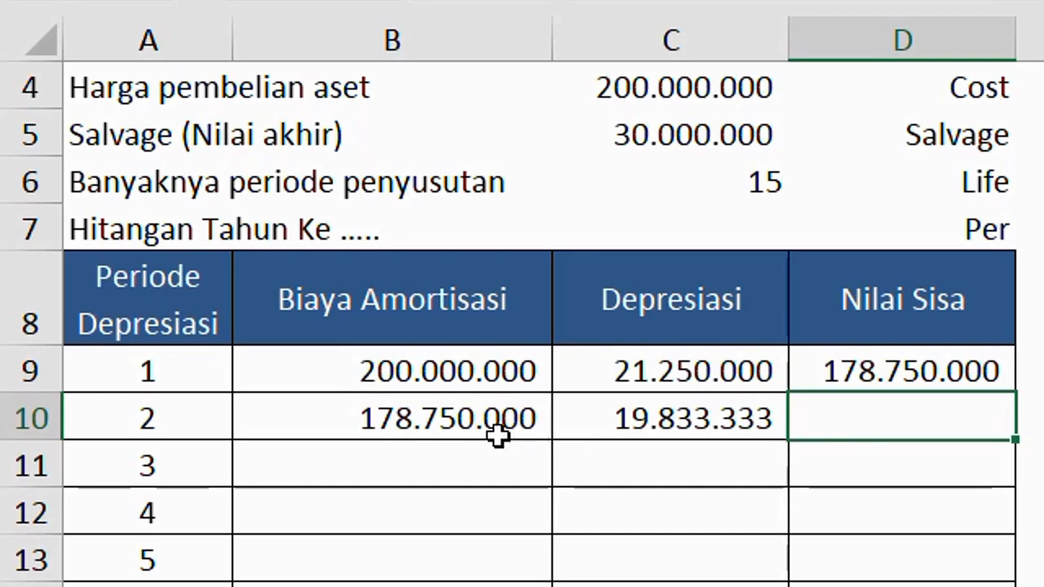
pyautogui.click(447, 424)
pyautogui.click(908, 424)
pyautogui.write('=')
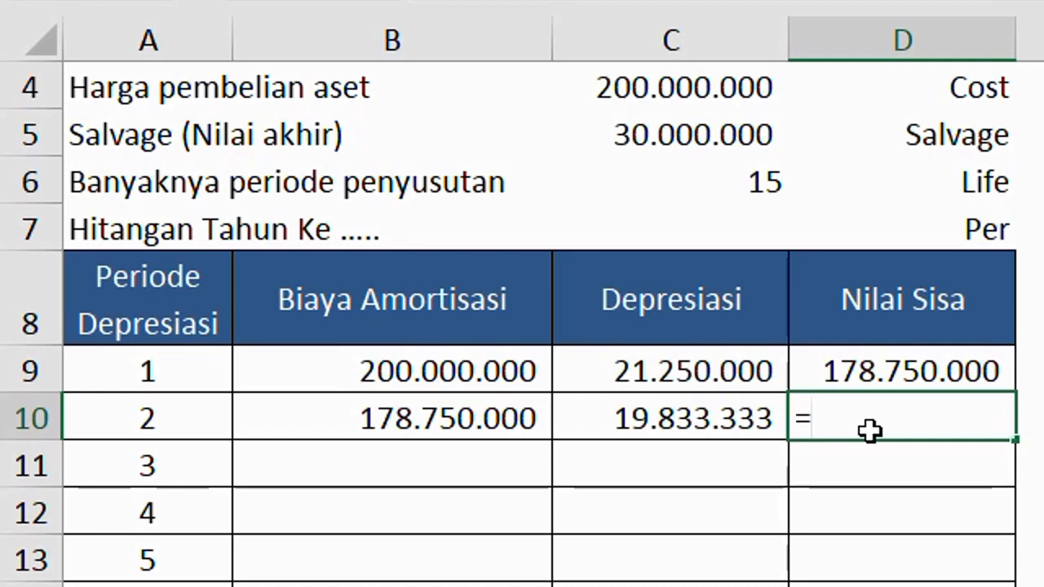
pyautogui.click(462, 417)
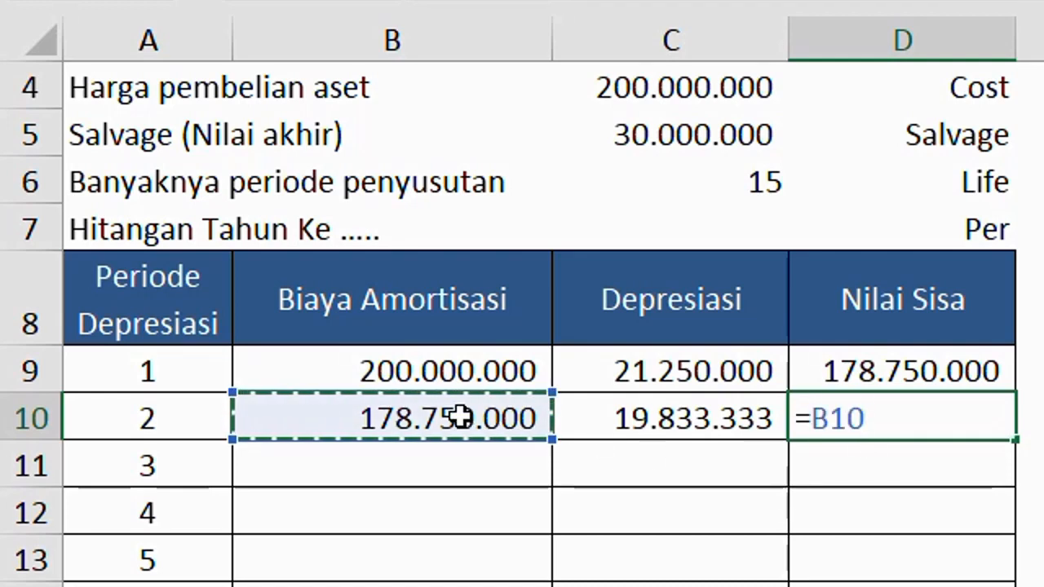
pyautogui.write('-')
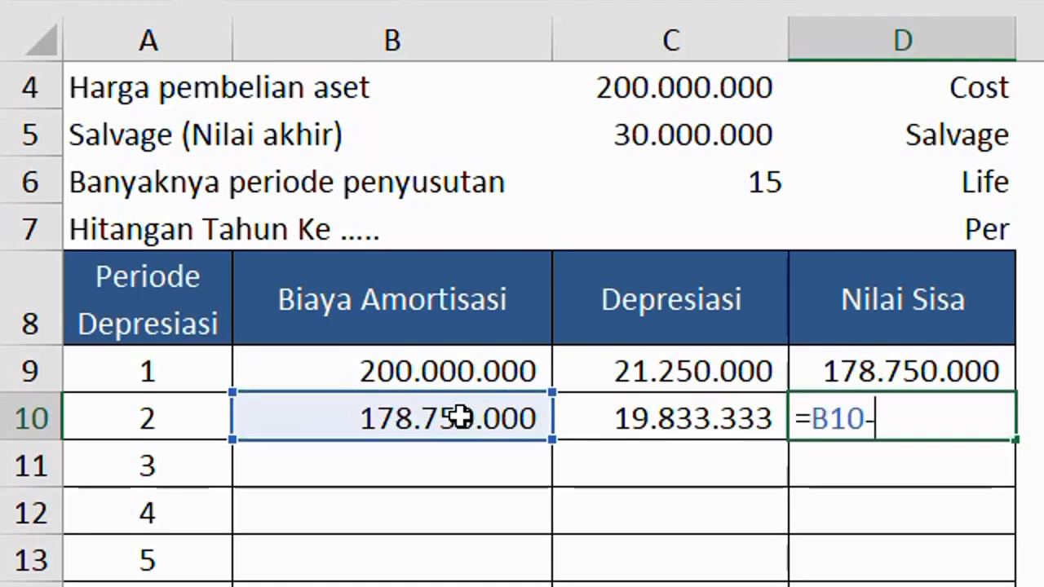
pyautogui.click(644, 416)
pyautogui.press('Return')
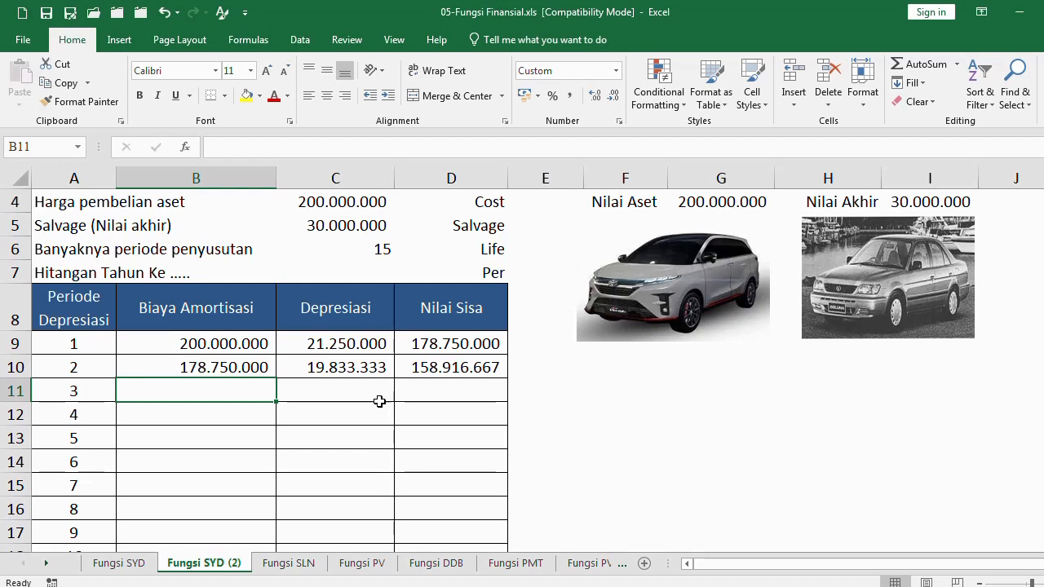
# Examine the formulas in B10 and C10, the cost, salvage and life inputs in C4:C6, and the period numbers in column A
pyautogui.click(240, 360)
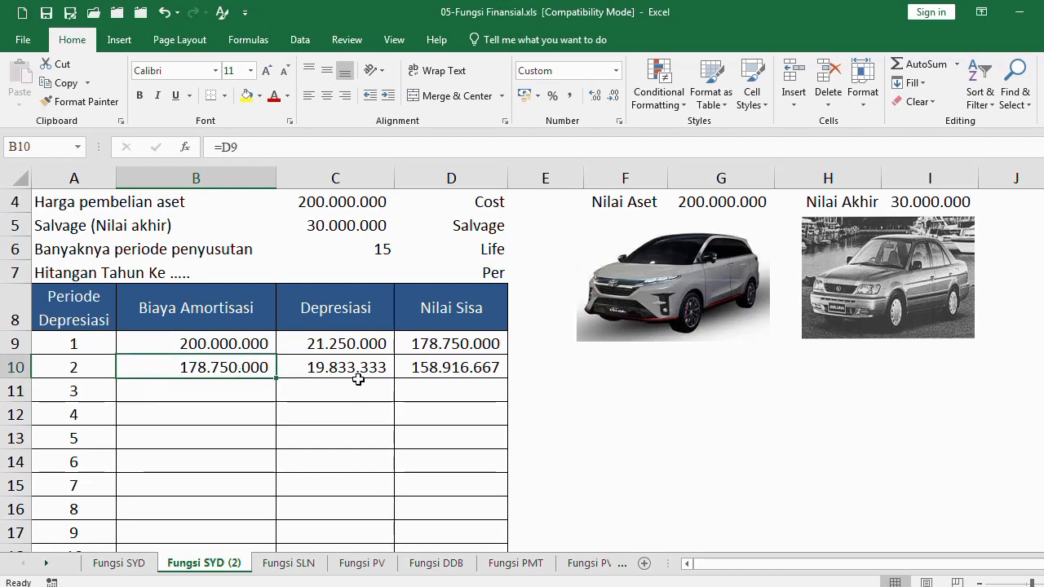
pyautogui.click(314, 367)
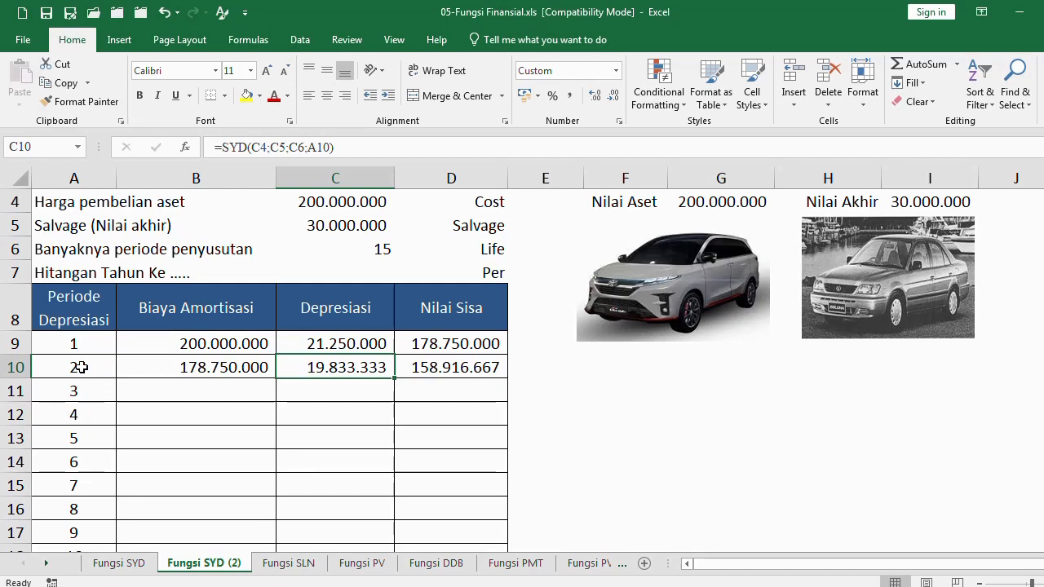
pyautogui.moveTo(81, 367); pyautogui.dragTo(91, 526)
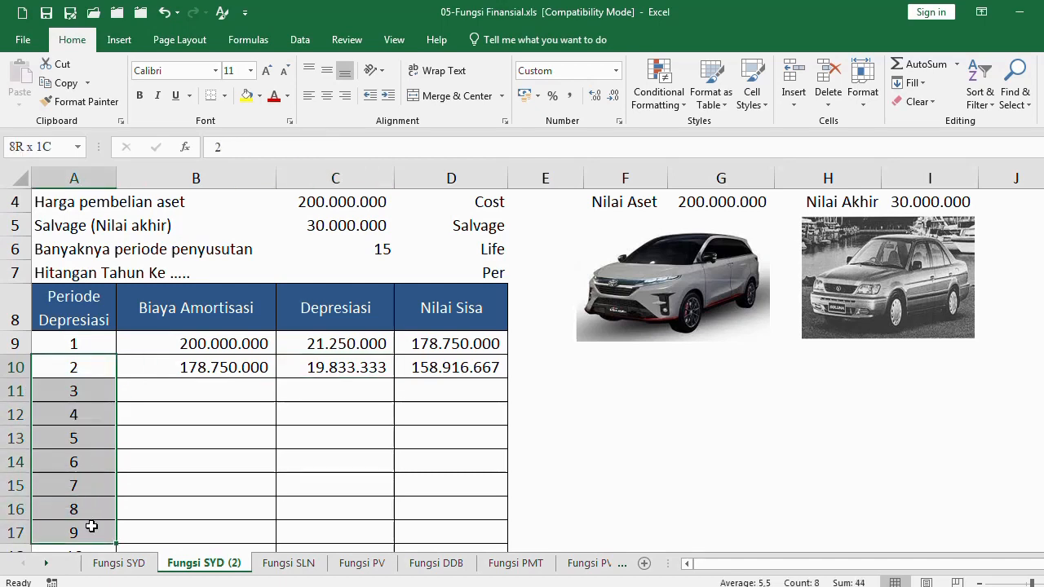
pyautogui.click(328, 367)
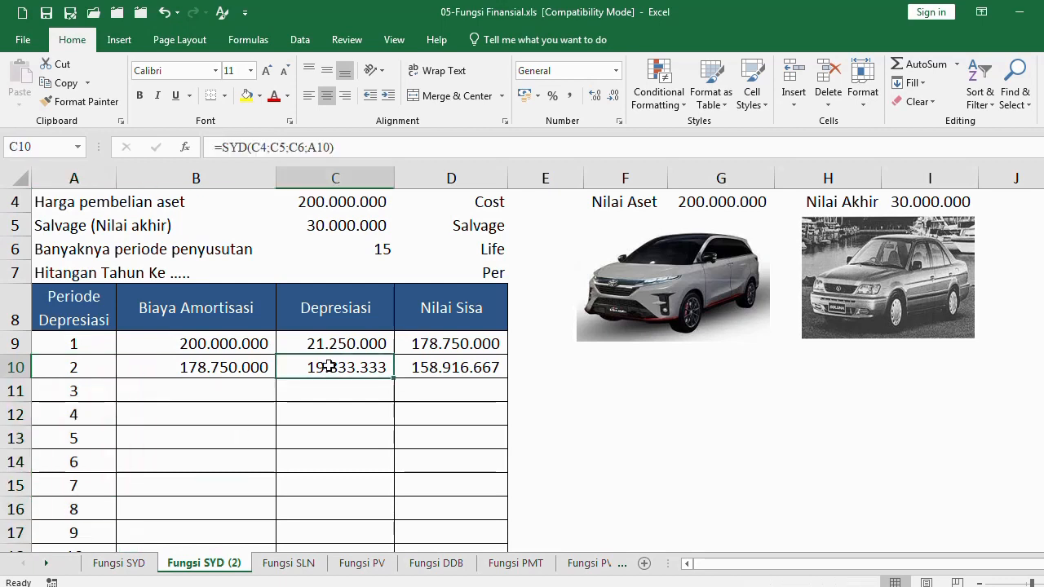
pyautogui.click(342, 202)
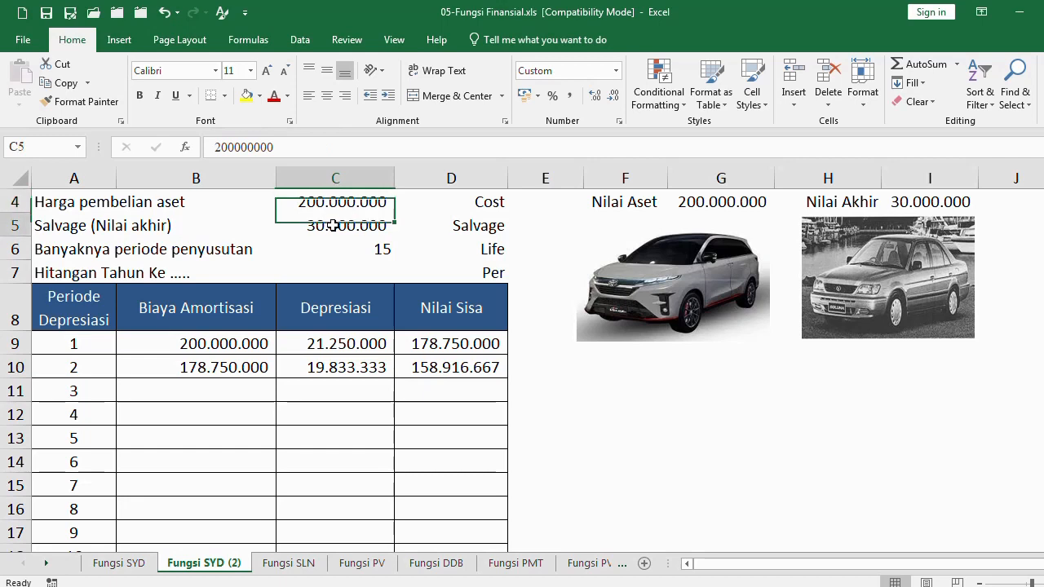
pyautogui.click(334, 226)
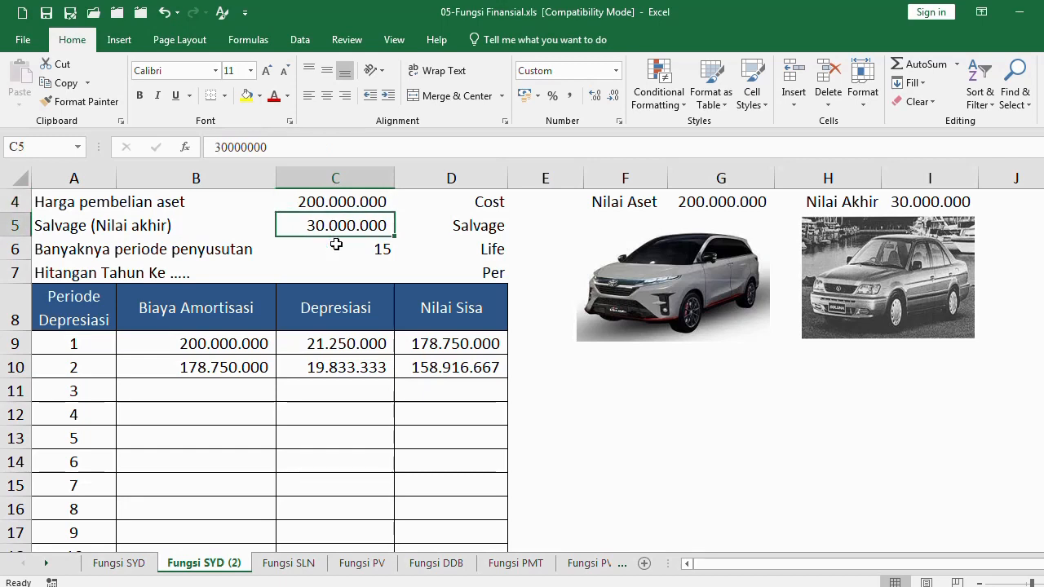
pyautogui.click(336, 249)
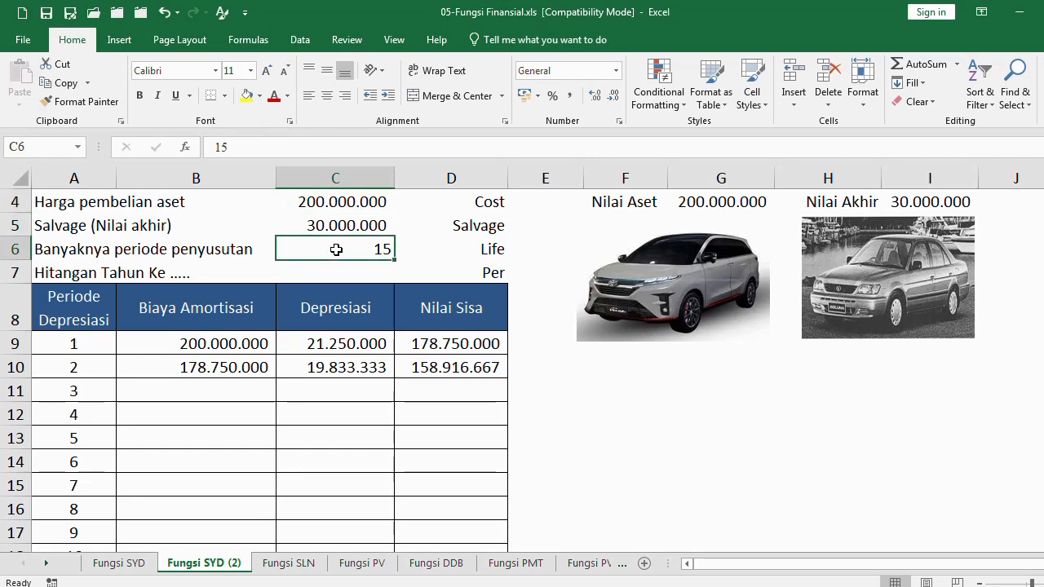
pyautogui.click(339, 203)
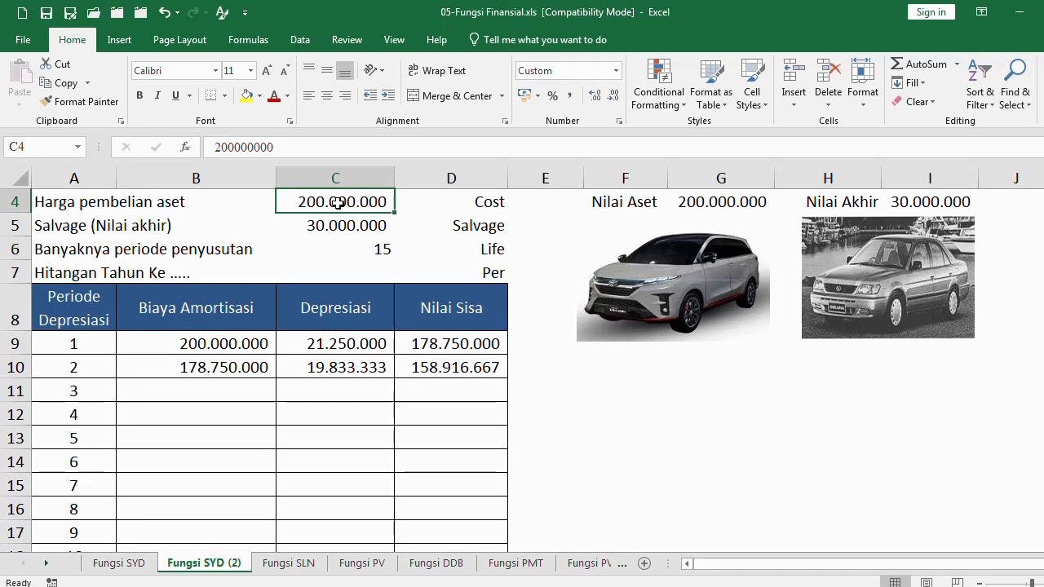
pyautogui.click(80, 393)
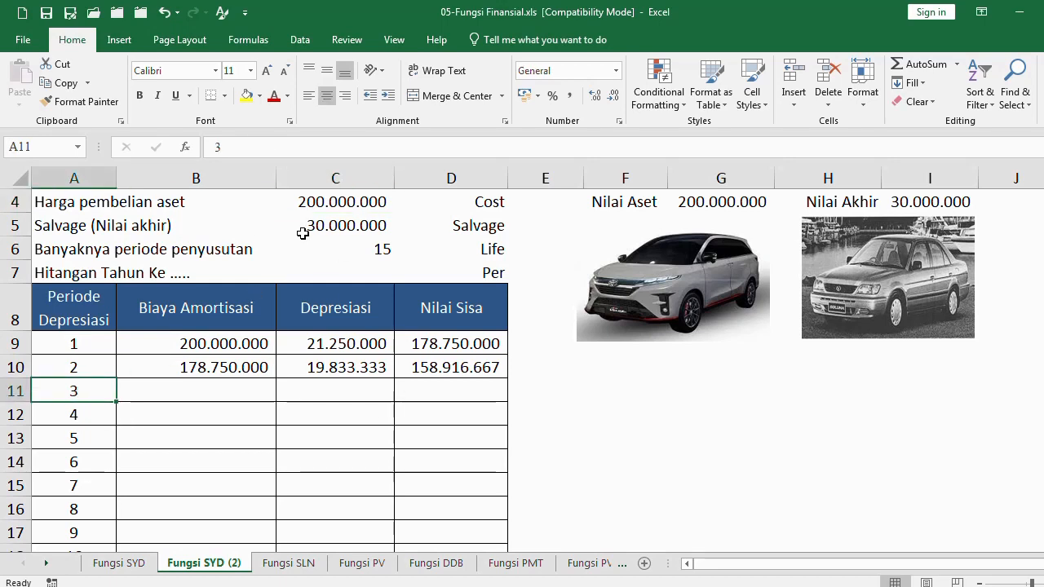
pyautogui.click(93, 413)
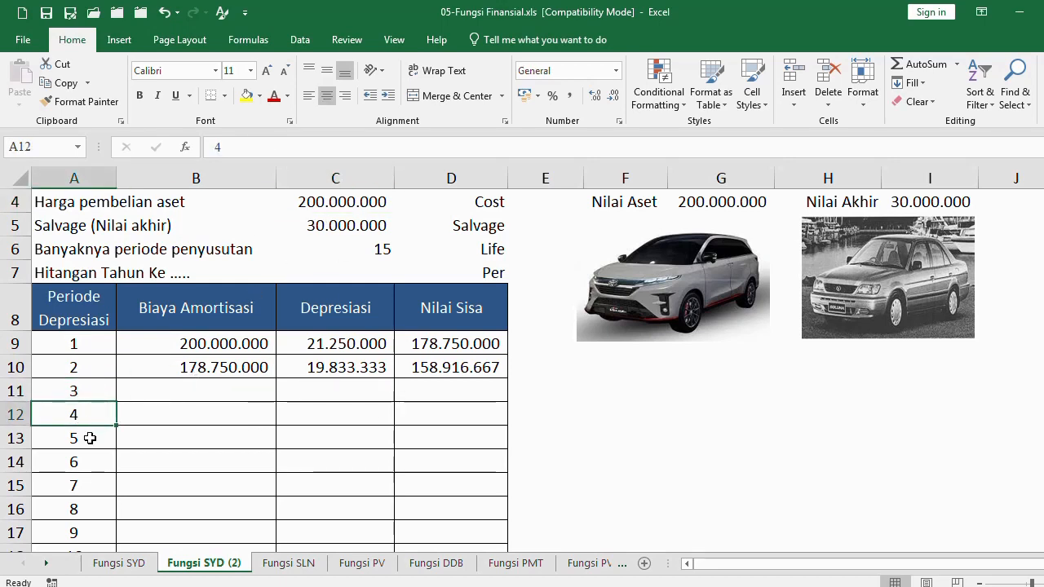
pyautogui.click(90, 439)
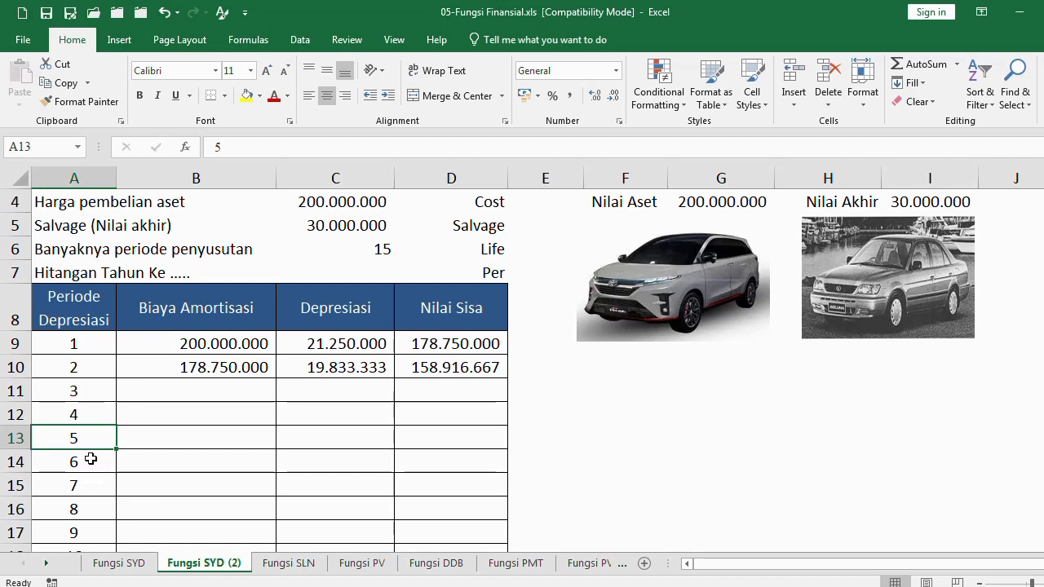
pyautogui.click(91, 460)
pyautogui.click(356, 200)
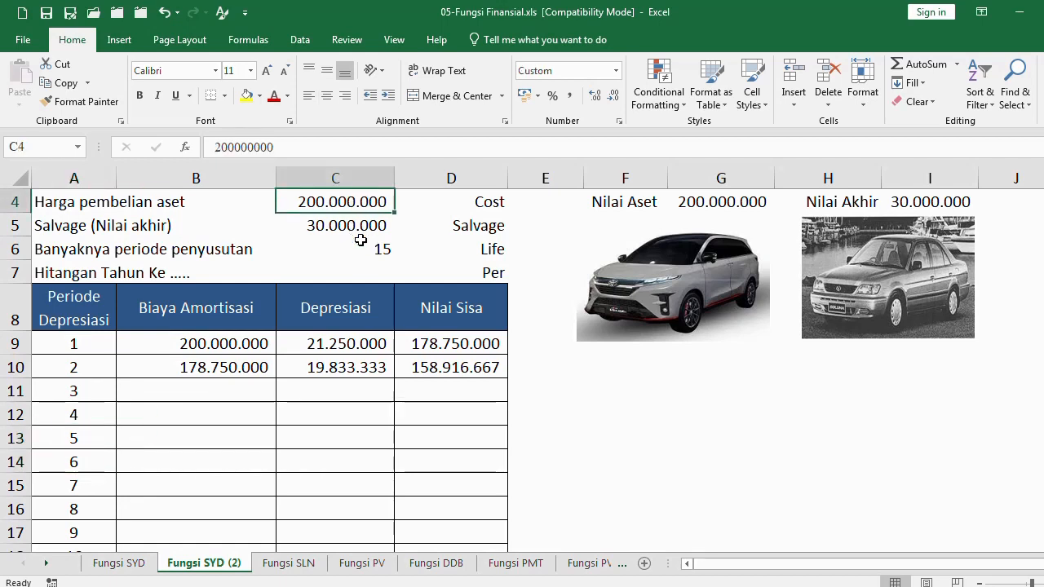
pyautogui.click(328, 369)
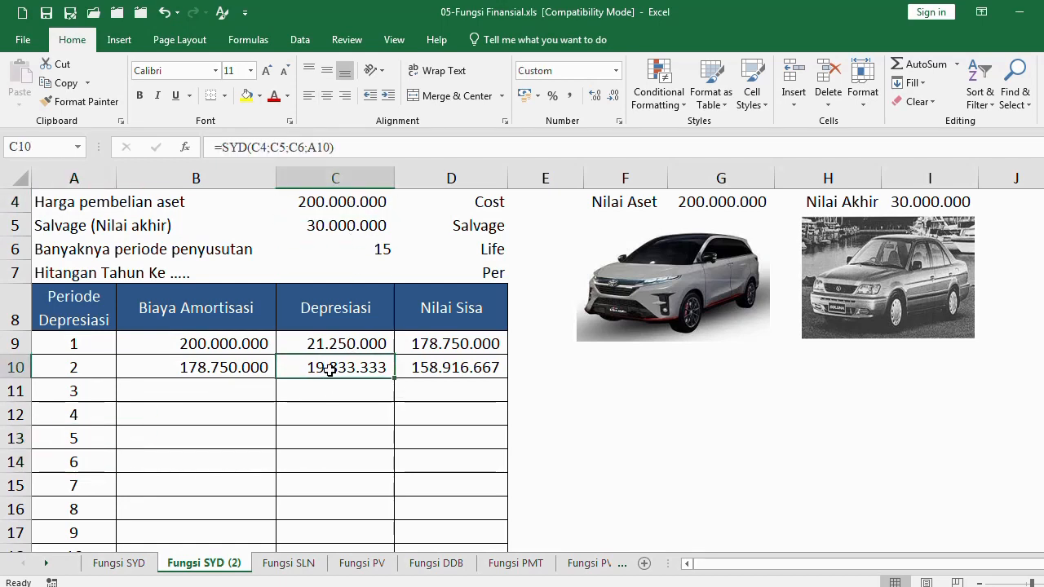
pyautogui.write('=')
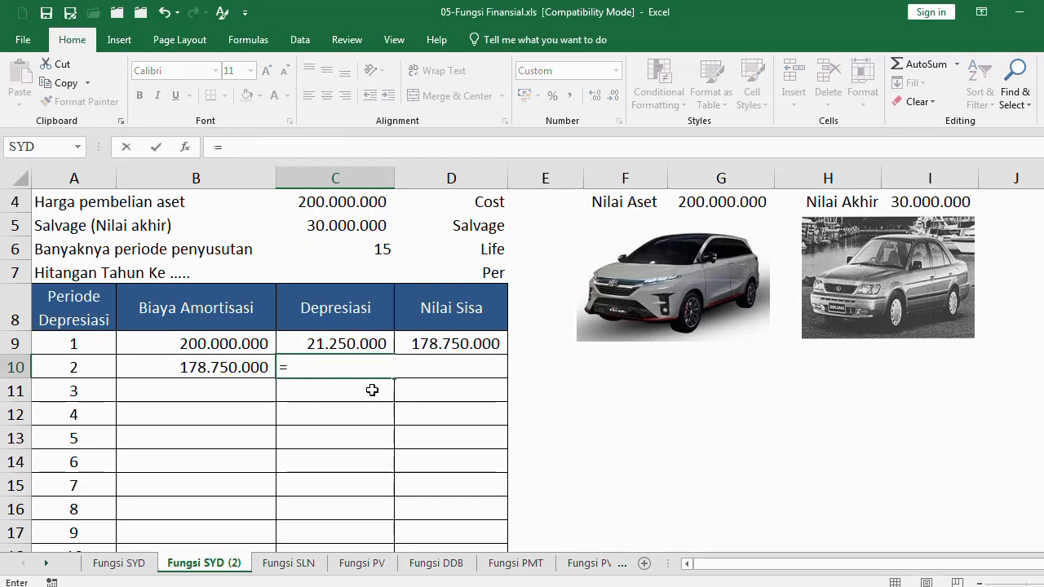
pyautogui.write('sy')
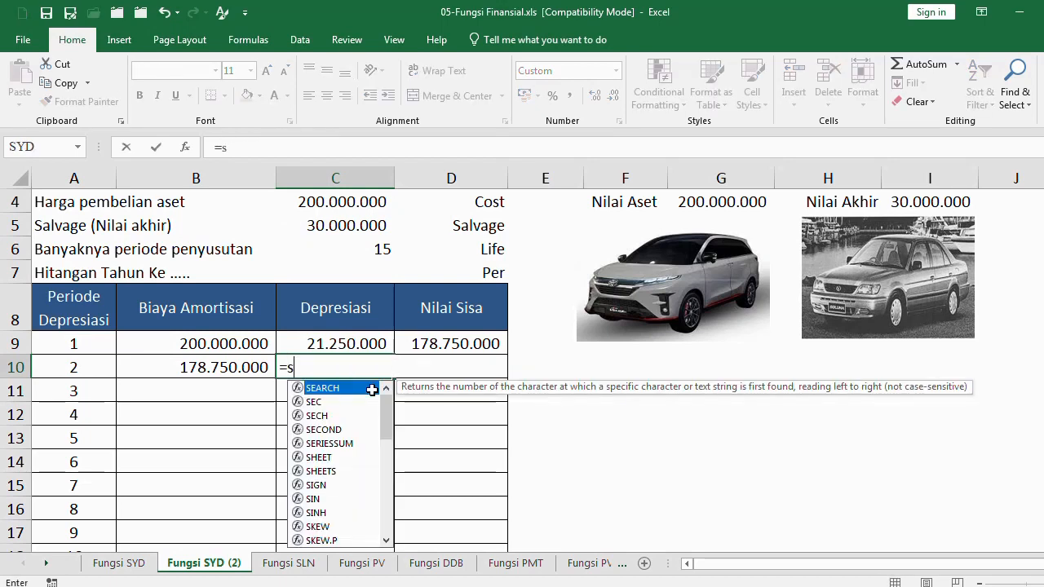
pyautogui.press('BackSpace')
pyautogui.press('BackSpace')
pyautogui.press('Escape')
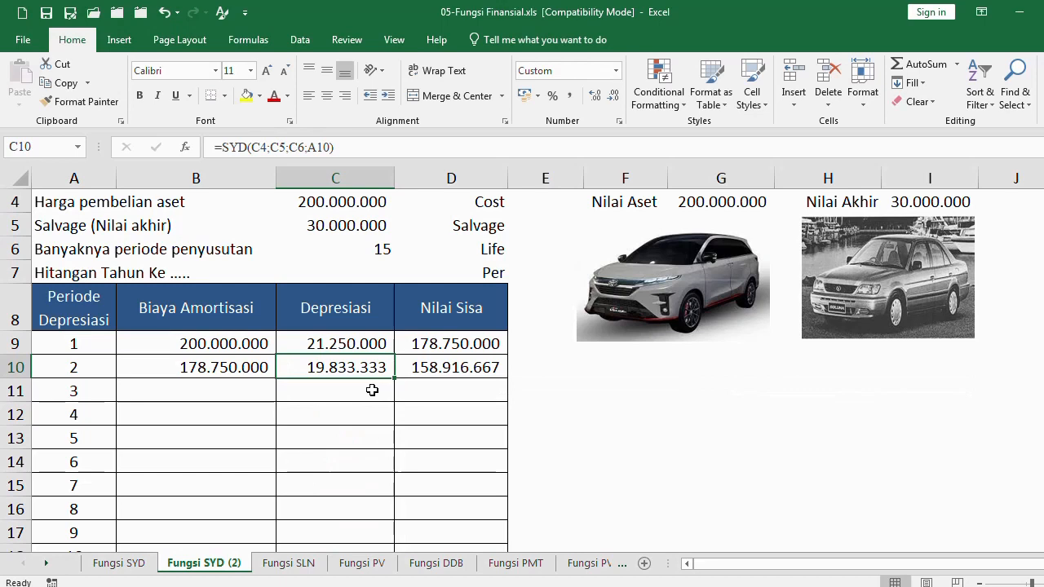
# Try to fill the second period's formulas in B10:D10 down through period 9 in row 17
pyautogui.click(232, 368)
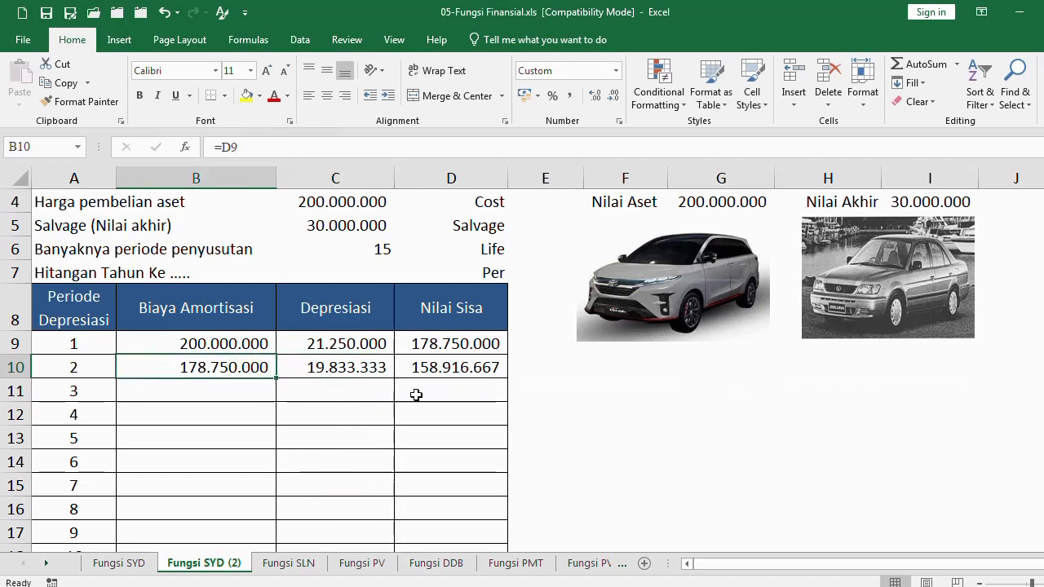
pyautogui.keyDown('shift'); pyautogui.click(454, 368); pyautogui.keyUp('shift')
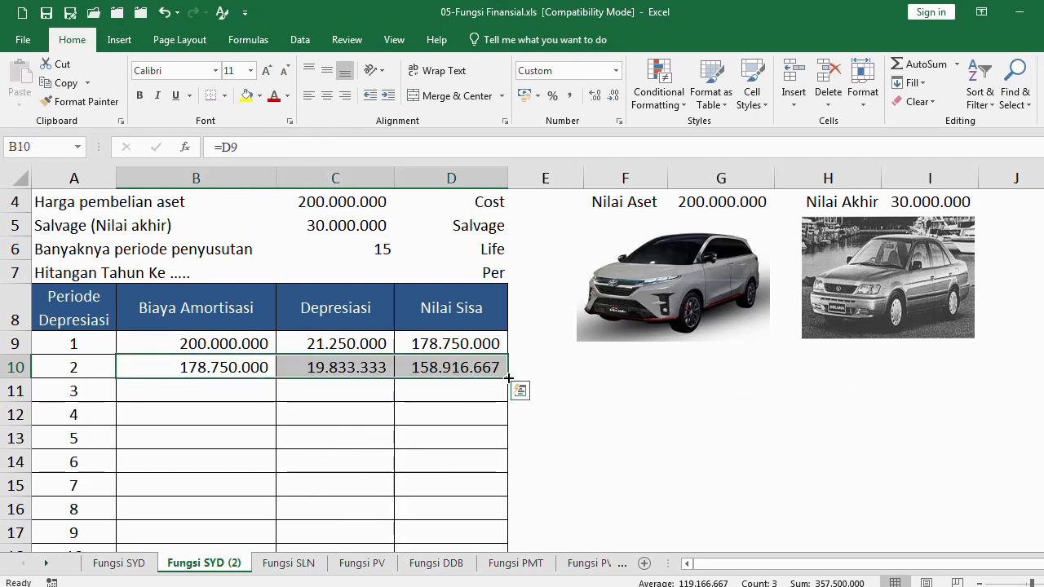
pyautogui.moveTo(508, 377); pyautogui.dragTo(509, 540)
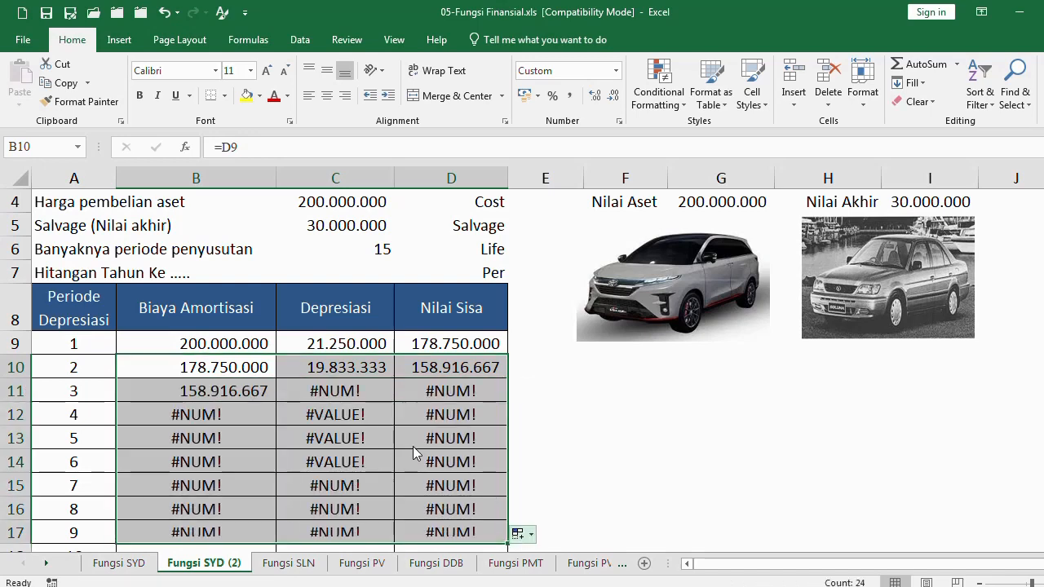
# Examine how the cell references in the copied SYD formulas shift, comparing C10 with C11, C12, C13, C14 and C17
pyautogui.click(333, 421)
pyautogui.click(334, 367)
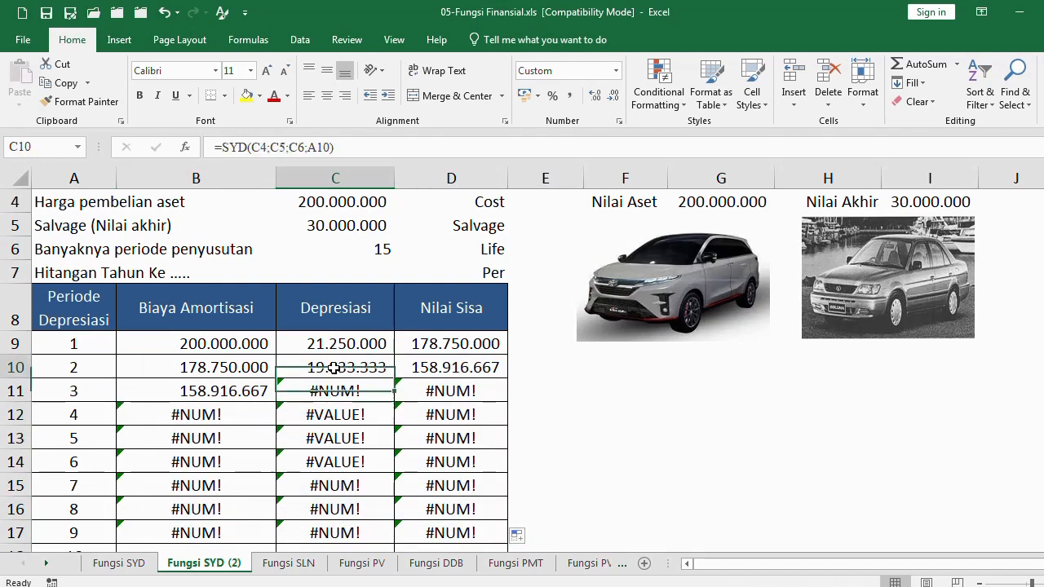
pyautogui.doubleClick(334, 367)
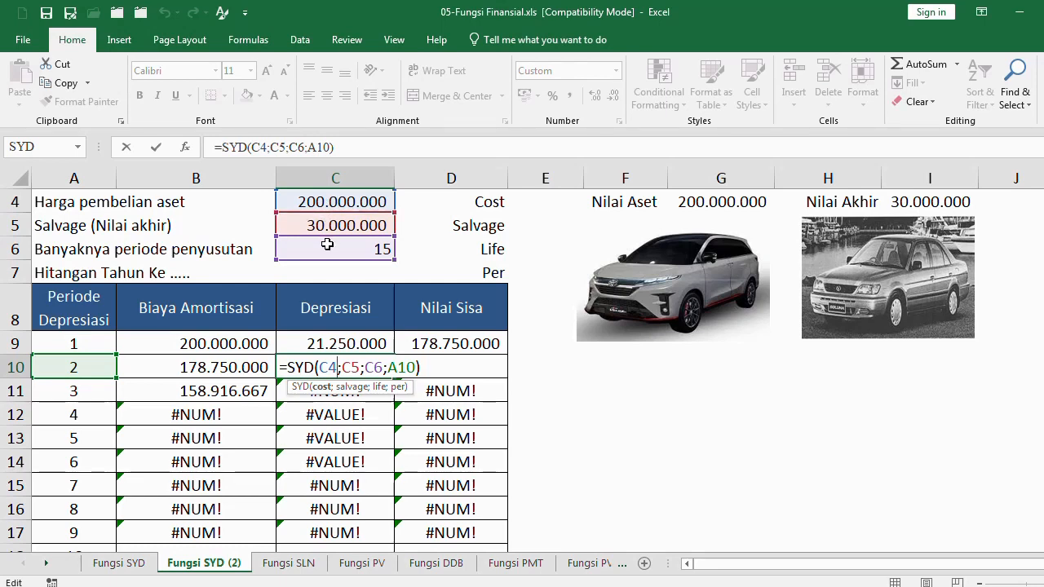
pyautogui.hotkey('ctrl', 'Return')
pyautogui.click(351, 432)
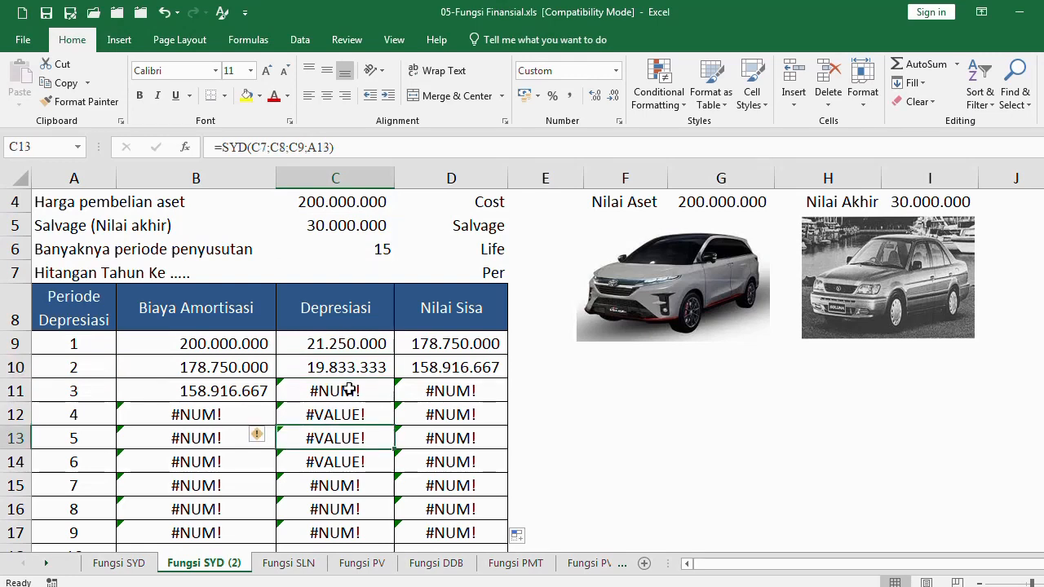
pyautogui.doubleClick(348, 390)
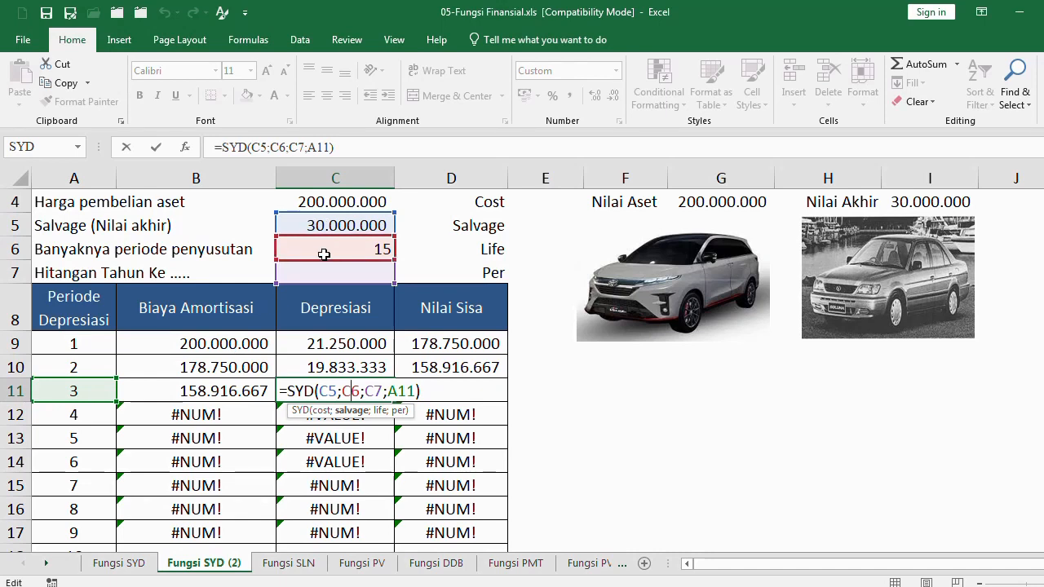
pyautogui.hotkey('ctrl', 'Return')
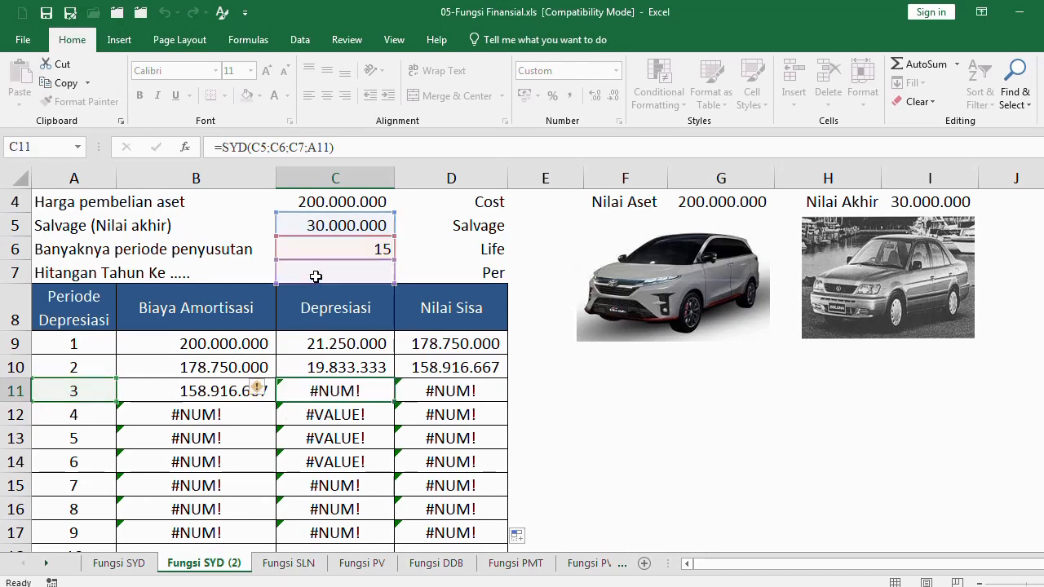
pyautogui.doubleClick(337, 416)
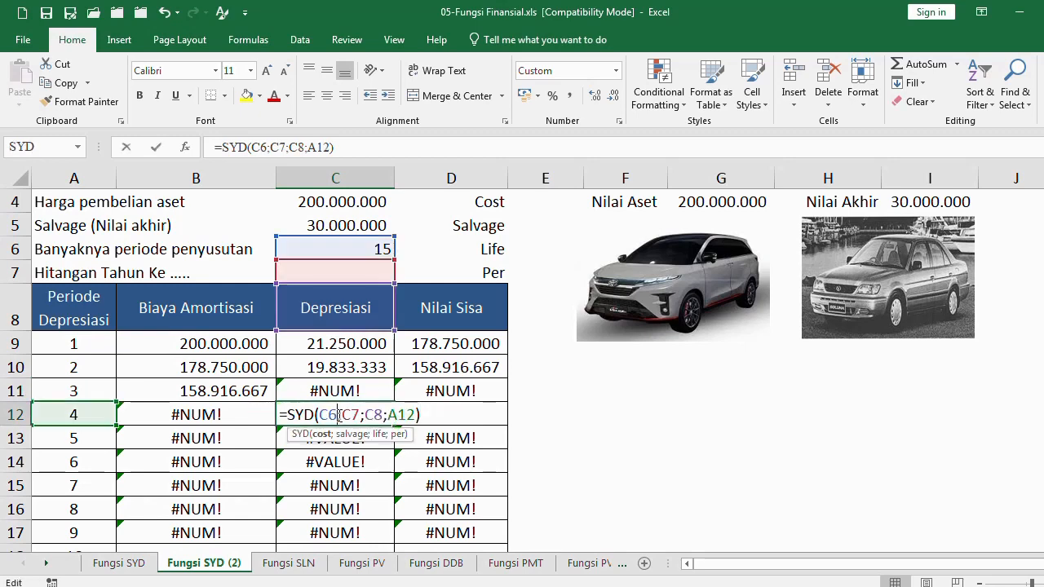
pyautogui.click(329, 457)
pyautogui.doubleClick(329, 457)
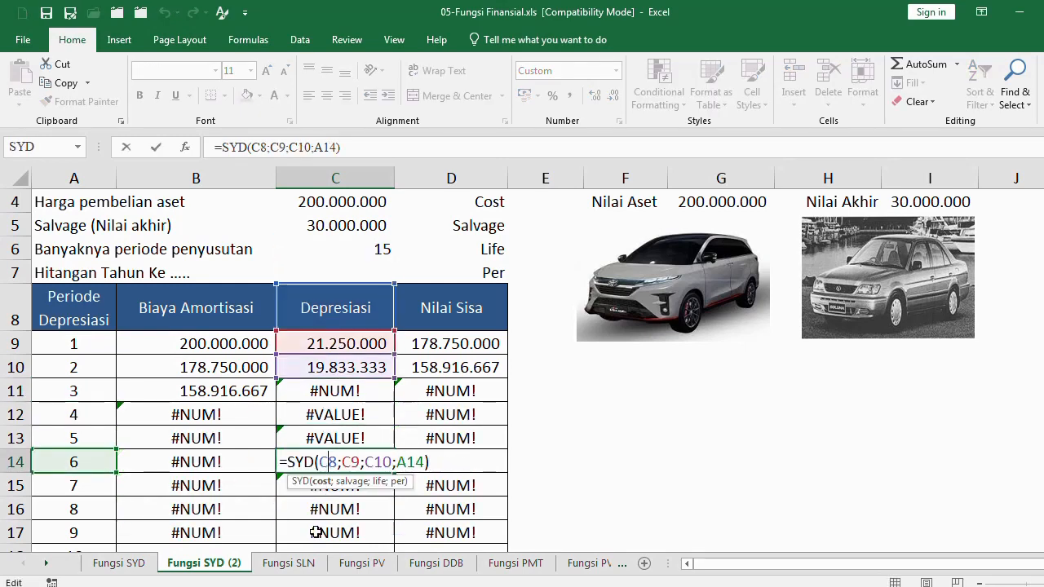
pyautogui.doubleClick(327, 524)
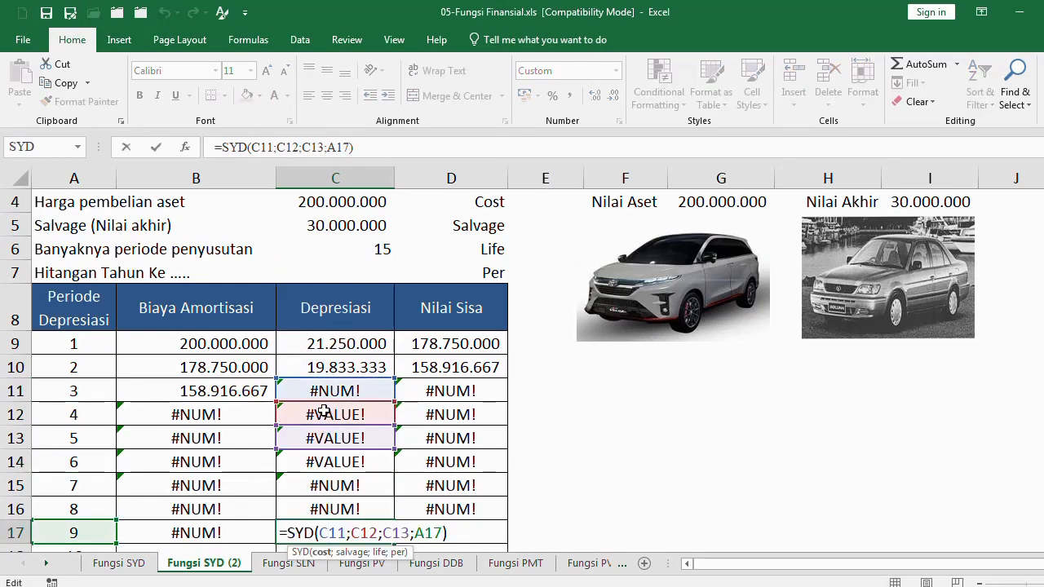
pyautogui.click(346, 366)
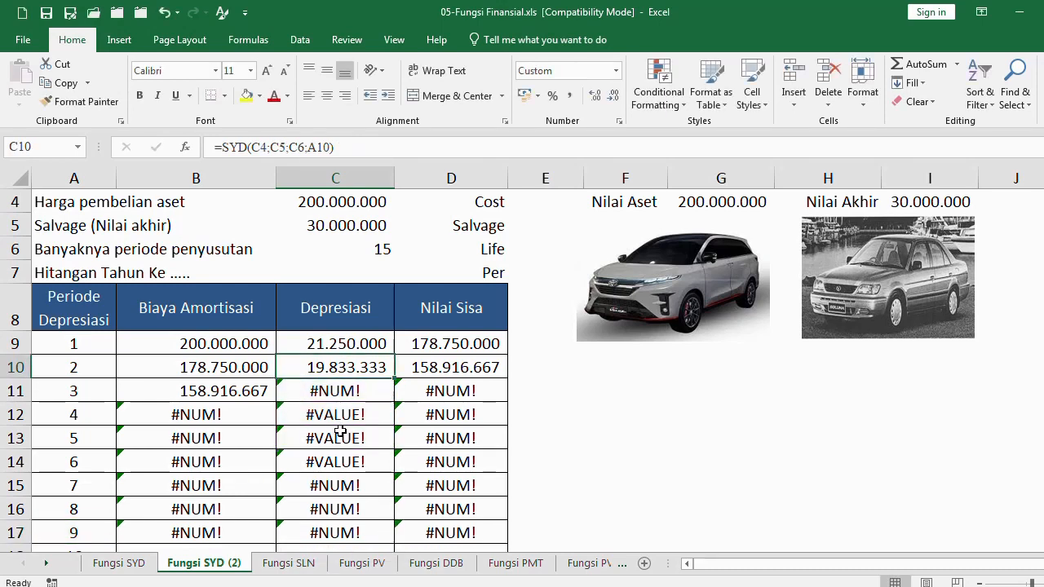
pyautogui.click(224, 394)
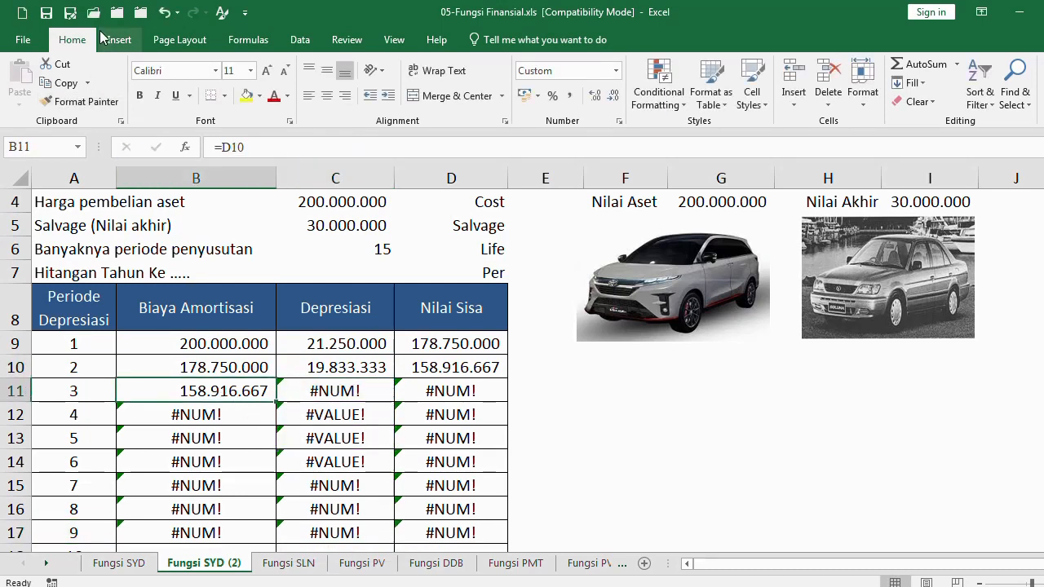
# Undo the fill of the second period's formulas in rows 11 to 17
pyautogui.click(163, 13)
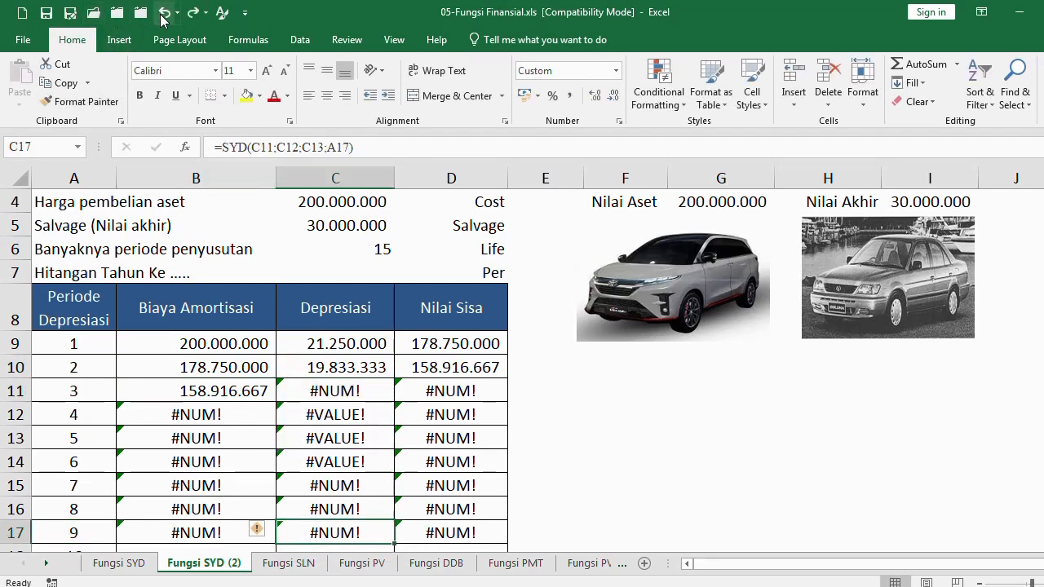
pyautogui.click(163, 13)
pyautogui.click(163, 13)
pyautogui.click(163, 13)
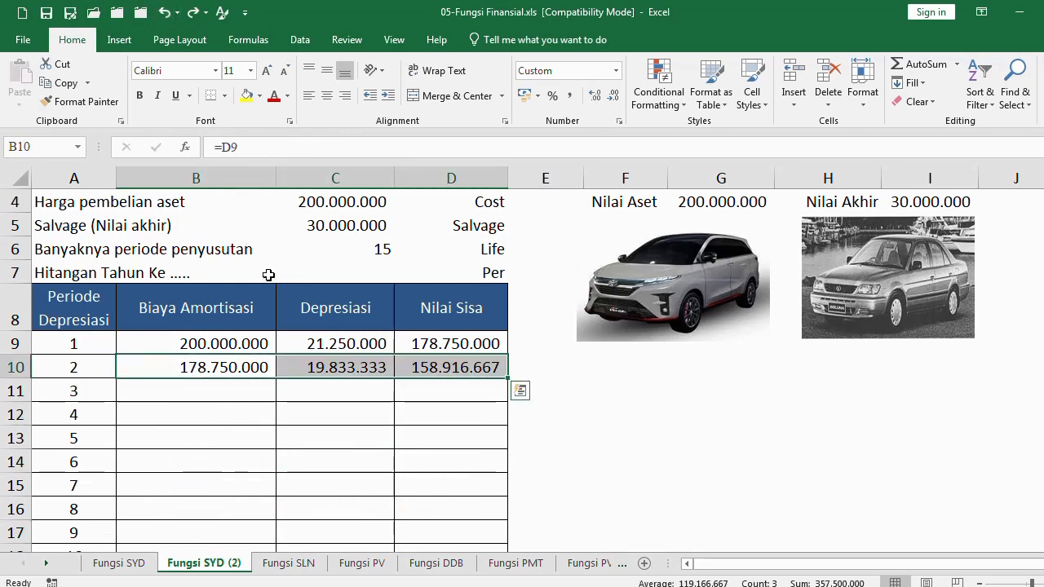
# Rewrite the second period's depreciation in C10 with absolute cost, salvage and life references as =SYD($C$4;$C$5;$C$6;A10)
pyautogui.click(352, 371)
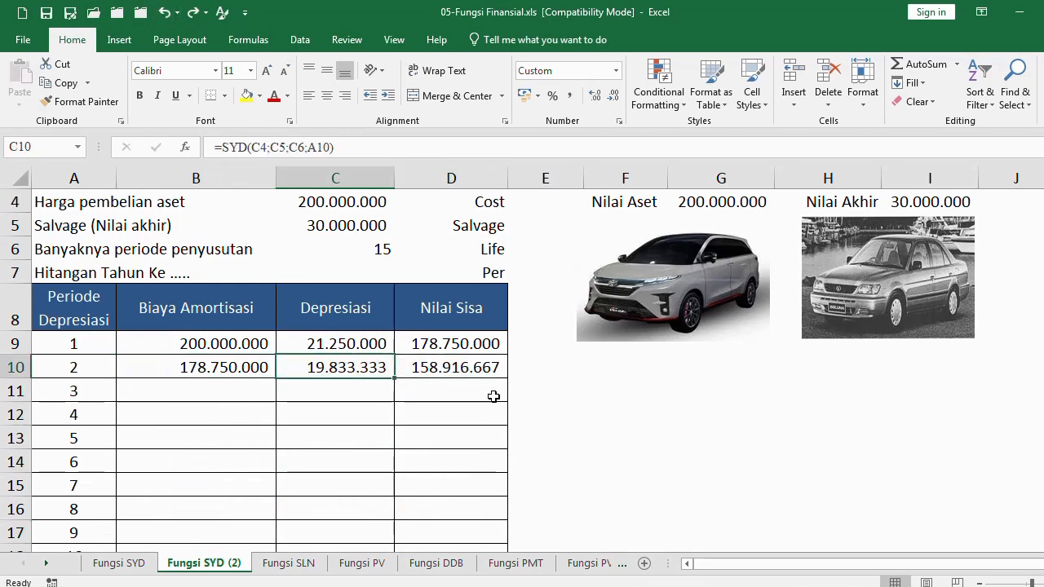
pyautogui.write('=')
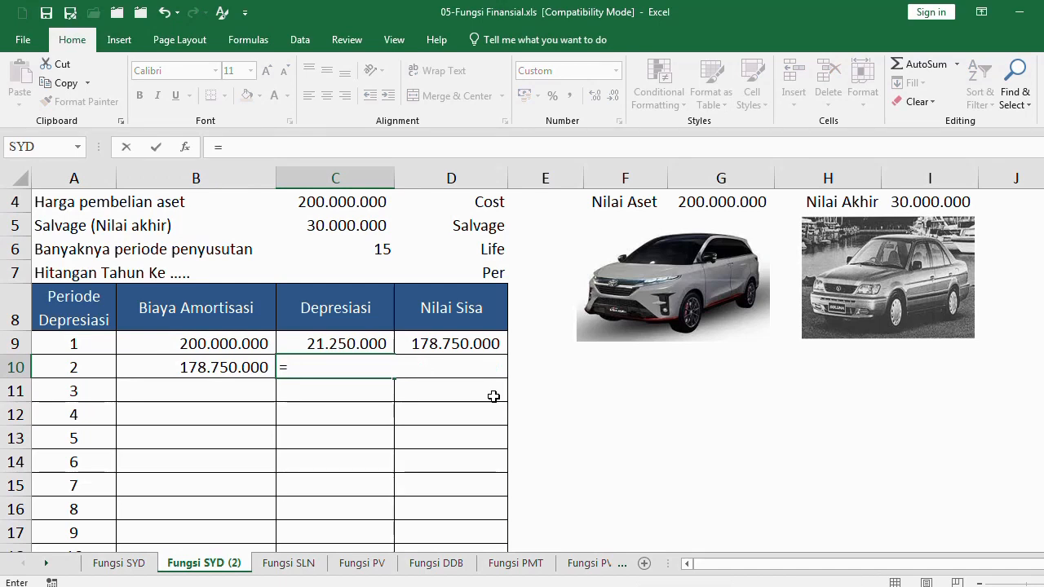
pyautogui.write('SYD(')
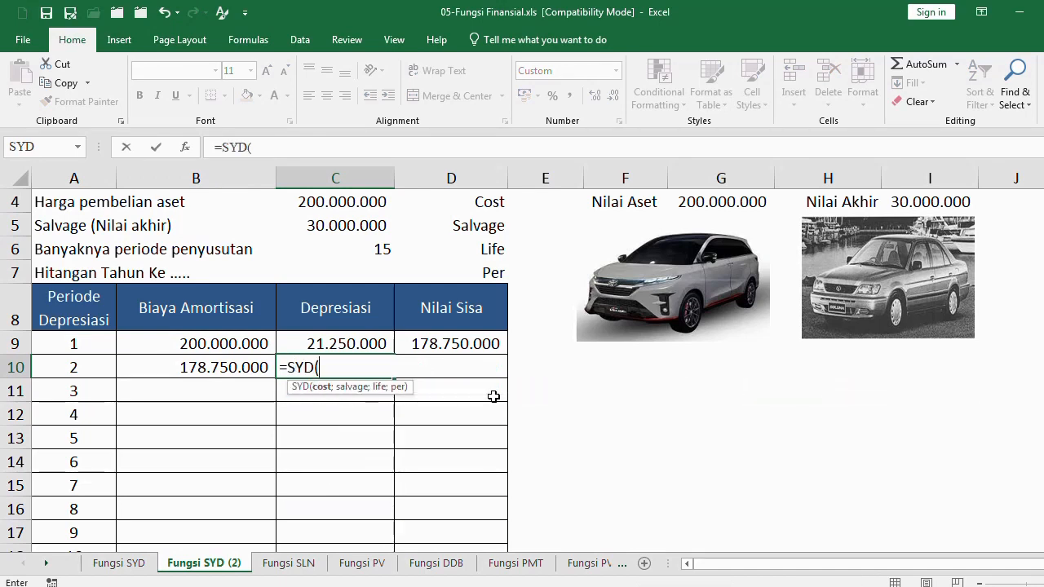
pyautogui.click(326, 204)
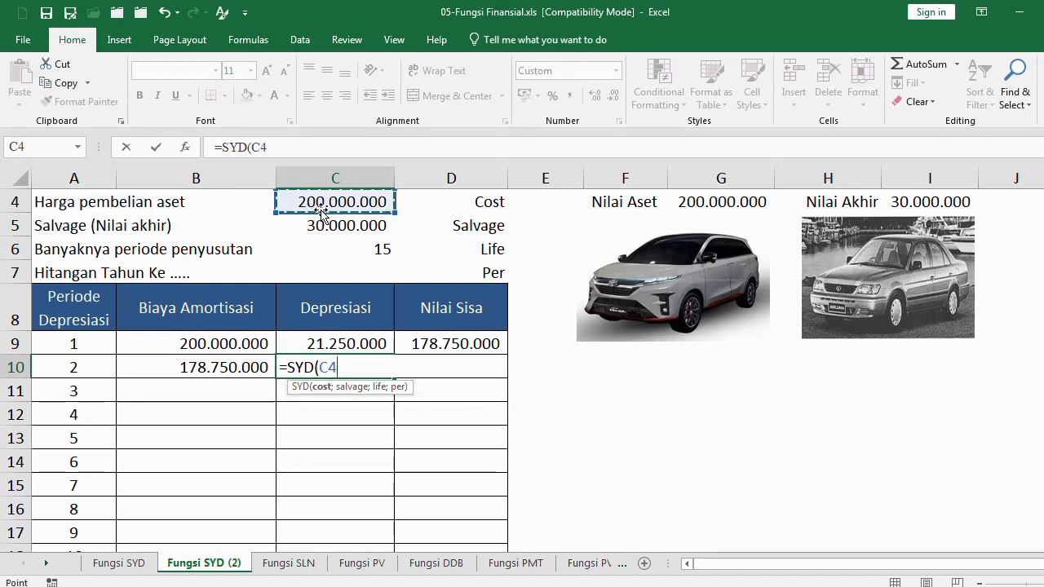
pyautogui.press('F4')
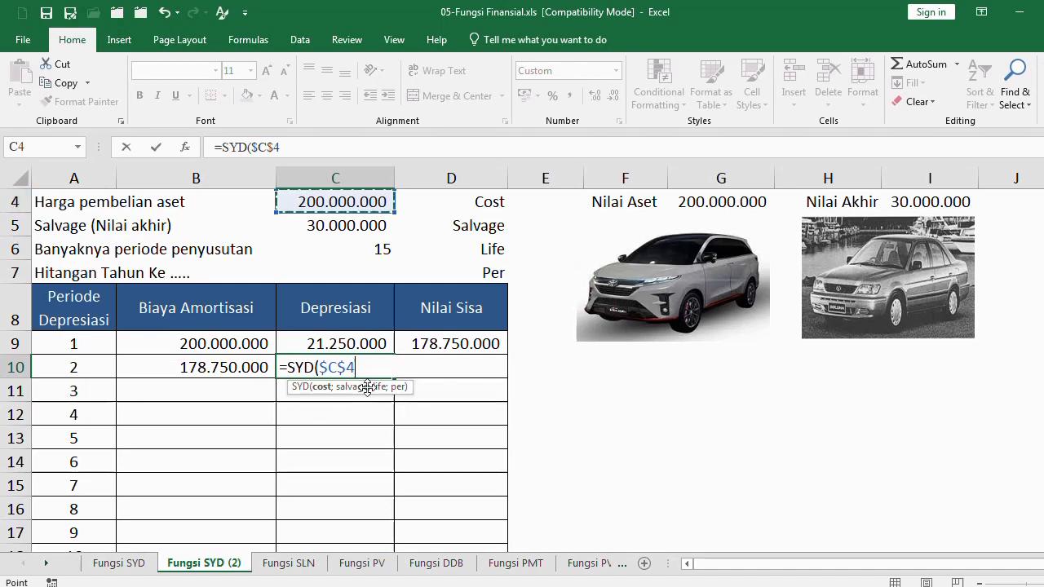
pyautogui.write(';')
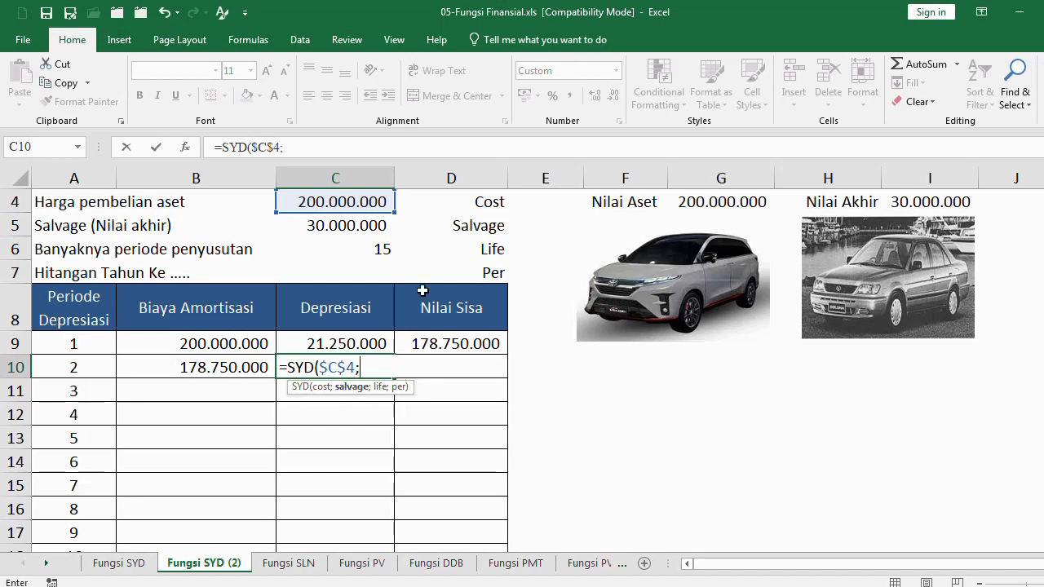
pyautogui.click(350, 232)
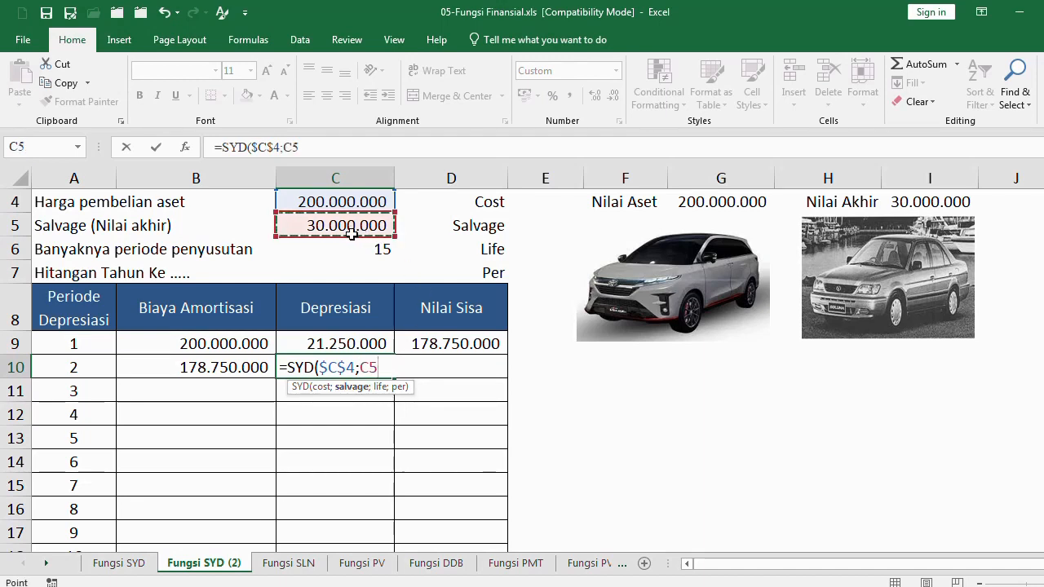
pyautogui.press('F4')
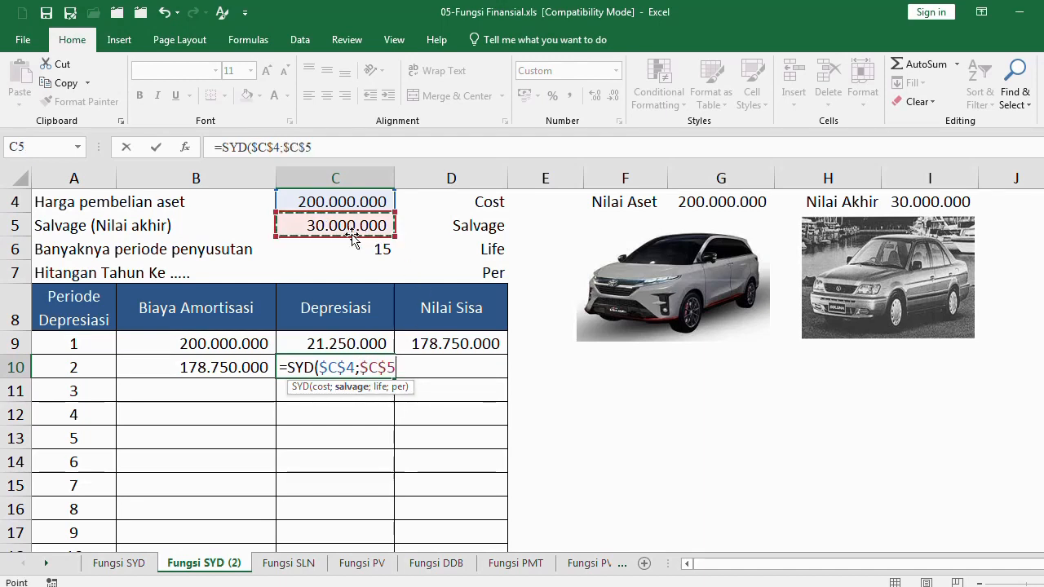
pyautogui.write(';')
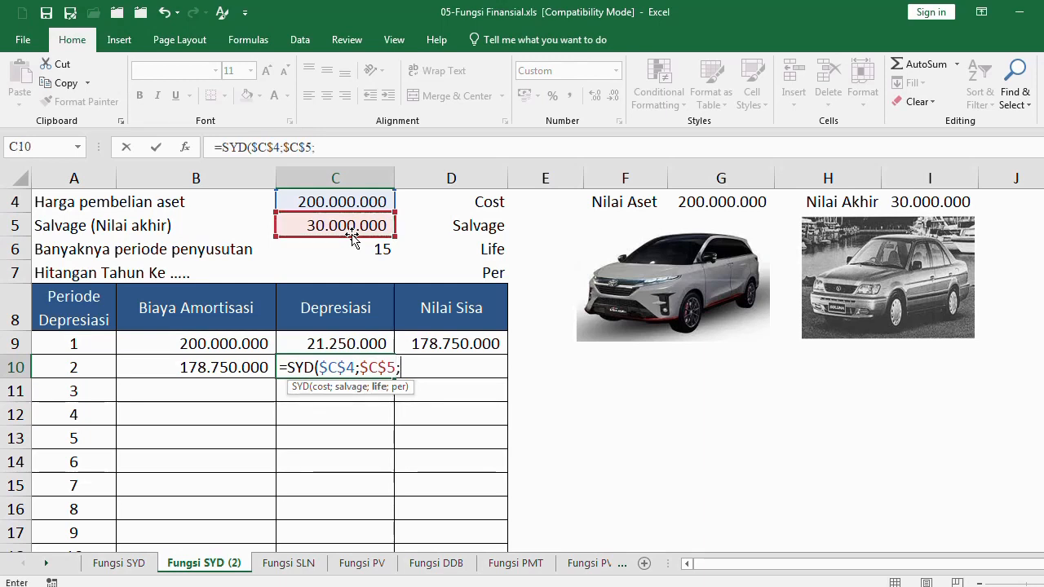
pyautogui.click(357, 248)
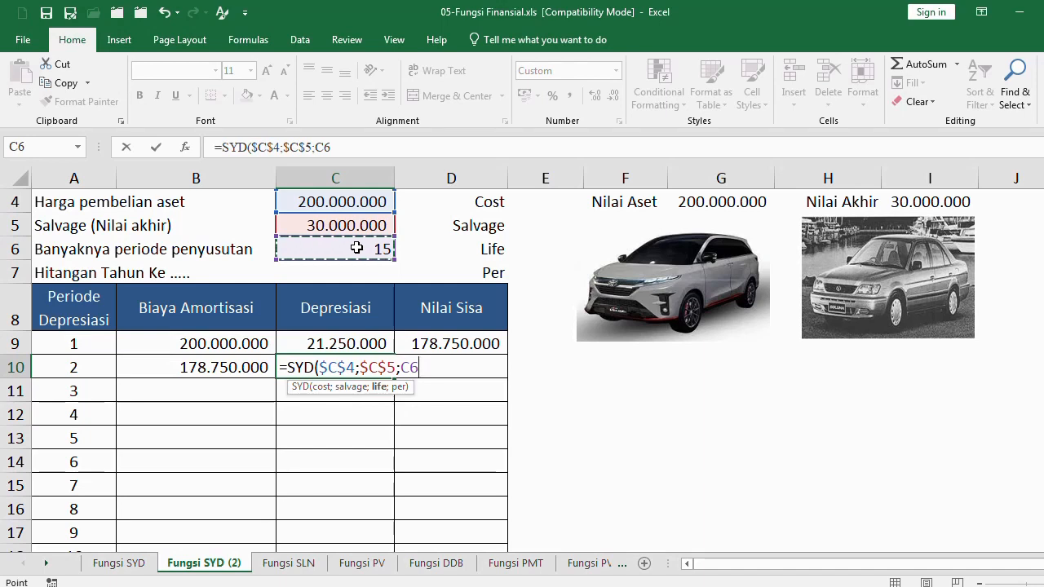
pyautogui.press('F4')
pyautogui.write(';')
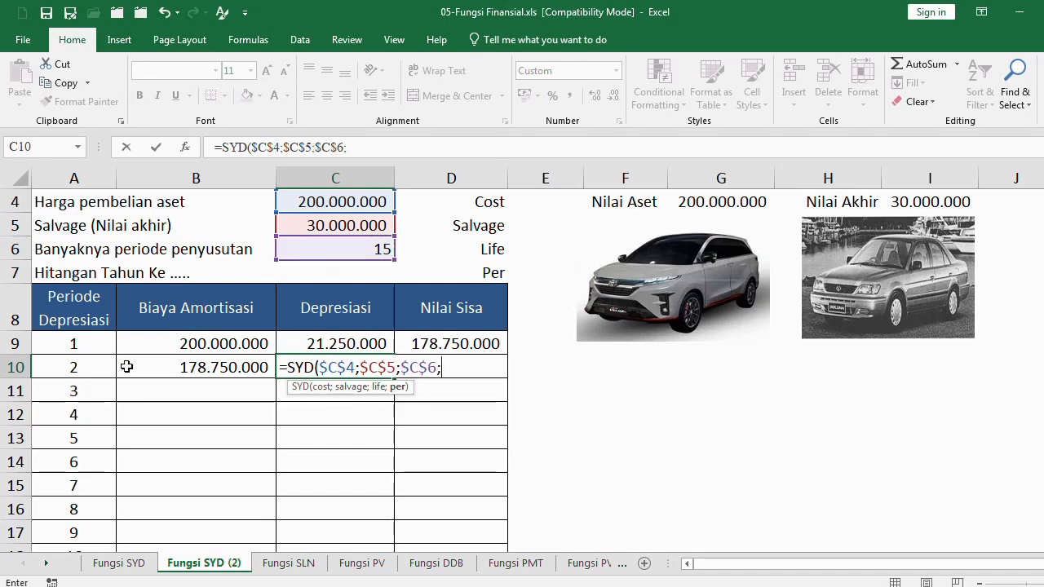
pyautogui.click(78, 372)
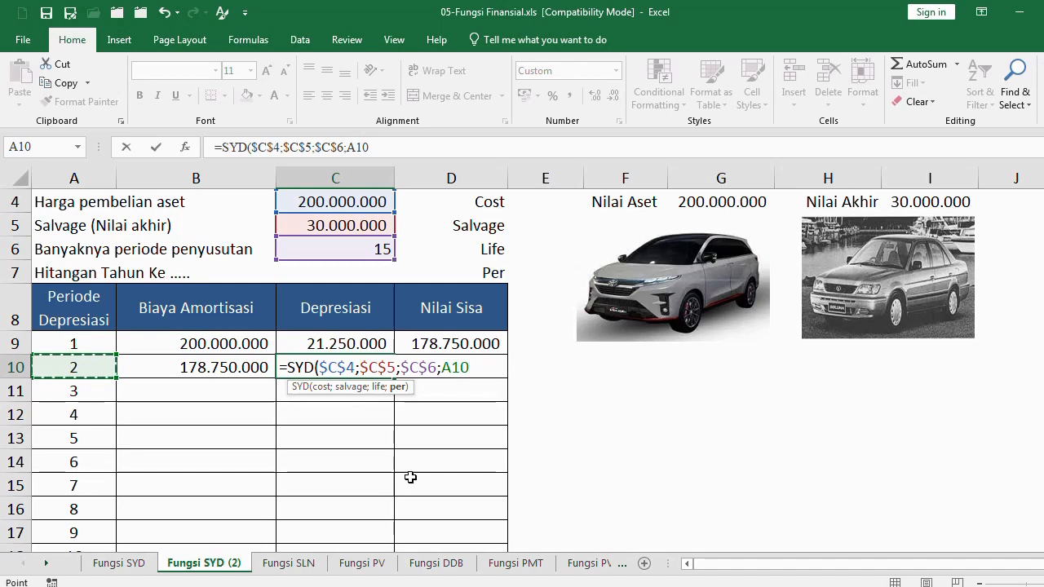
pyautogui.write(')')
pyautogui.press('Return')
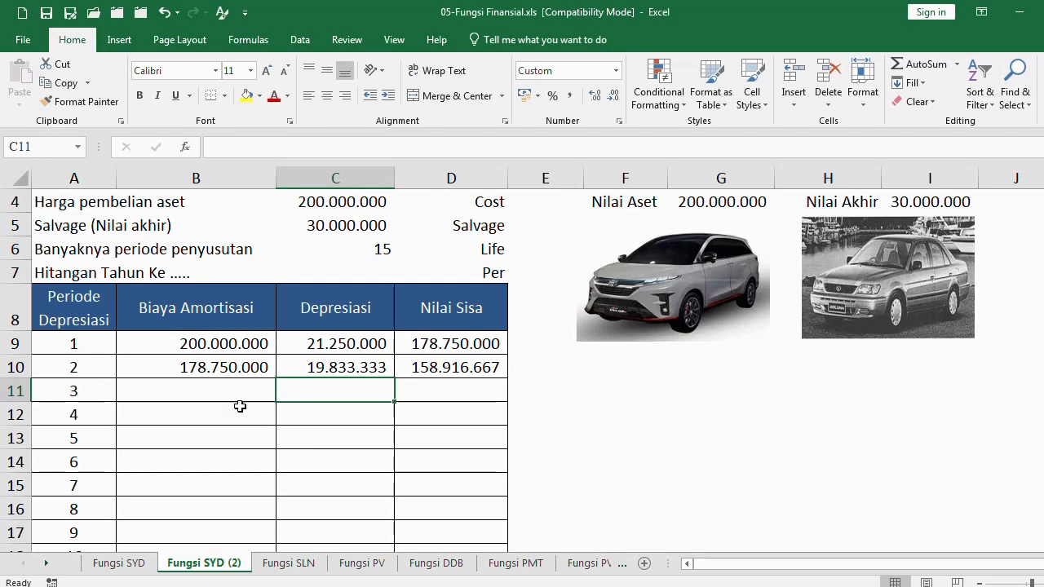
# Fill the second period's formulas in B10:D10 down to period 15 in row 23
pyautogui.moveTo(256, 368); pyautogui.dragTo(516, 511)
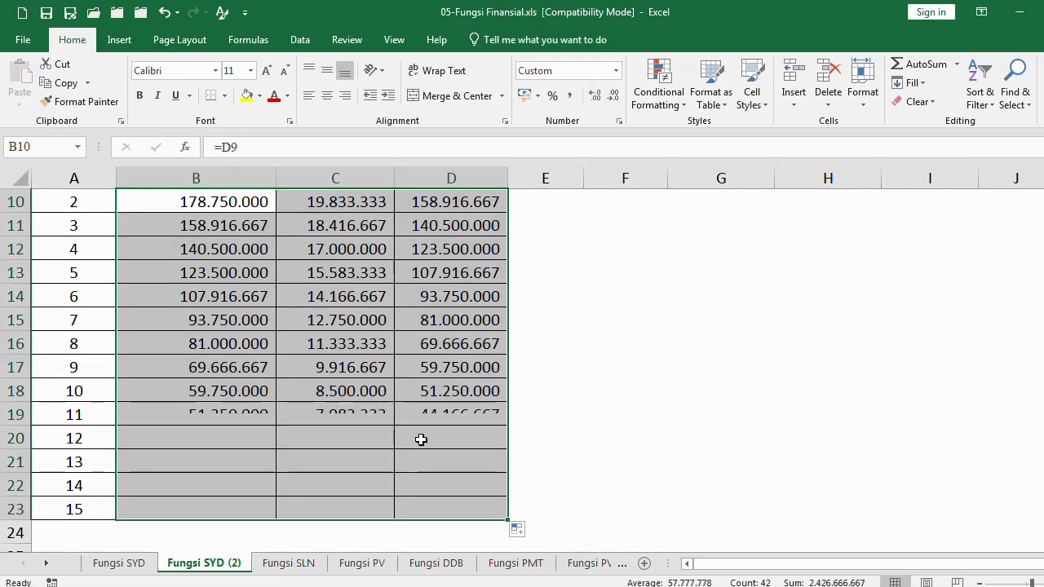
# Check the filled results in D10, C23 and D23, comparing the last period's remaining value with the asset data above the table
pyautogui.scroll(1, 436, 390)
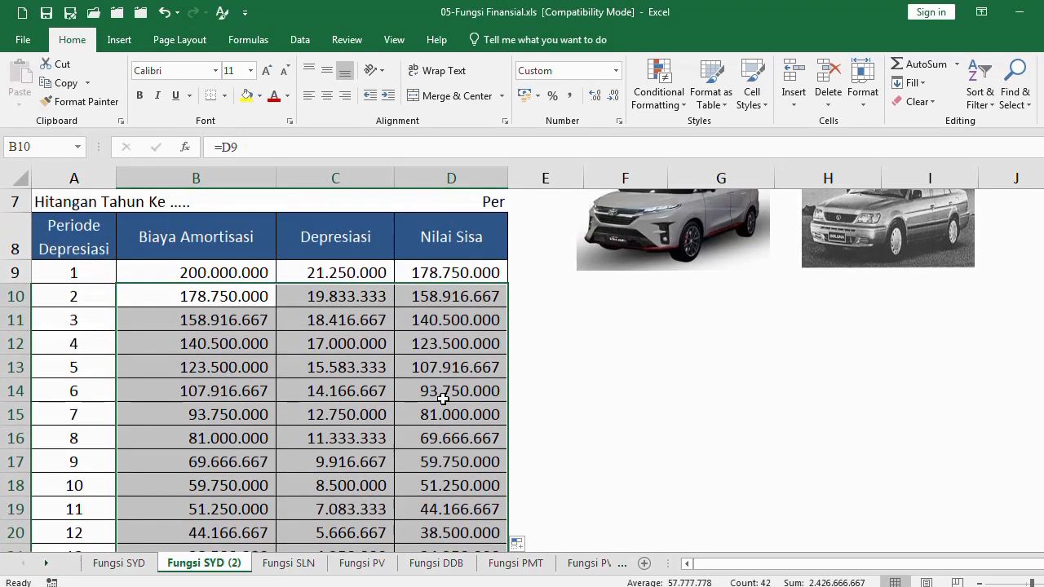
pyautogui.click(430, 297)
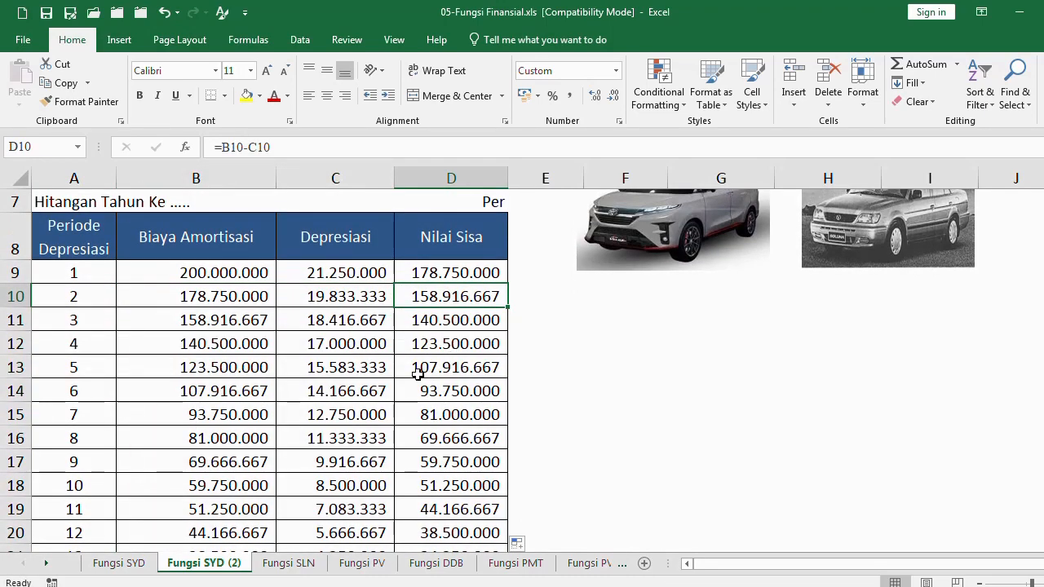
pyautogui.scroll(-2, 355, 413)
pyautogui.click(347, 436)
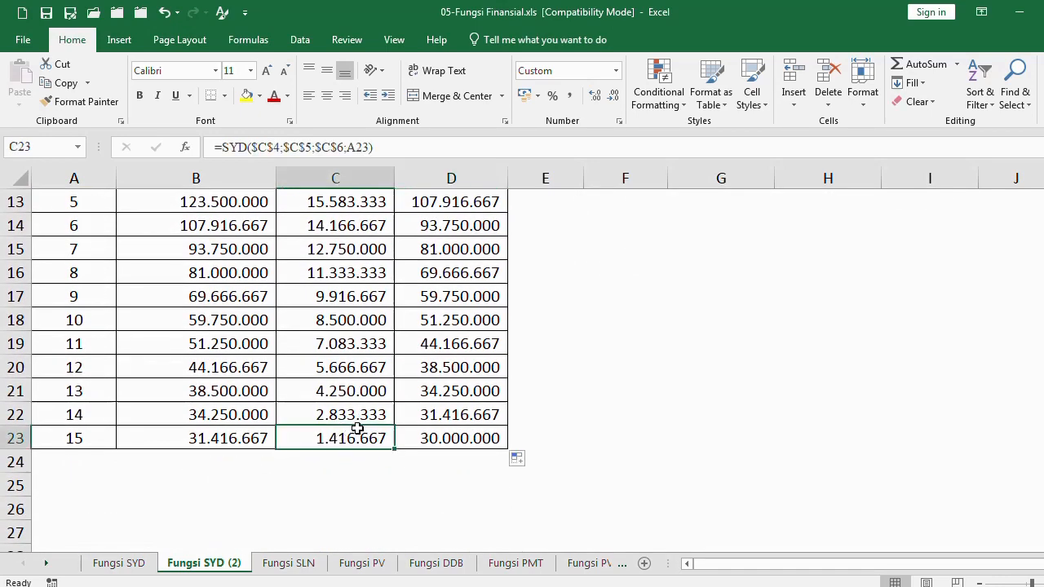
pyautogui.click(432, 435)
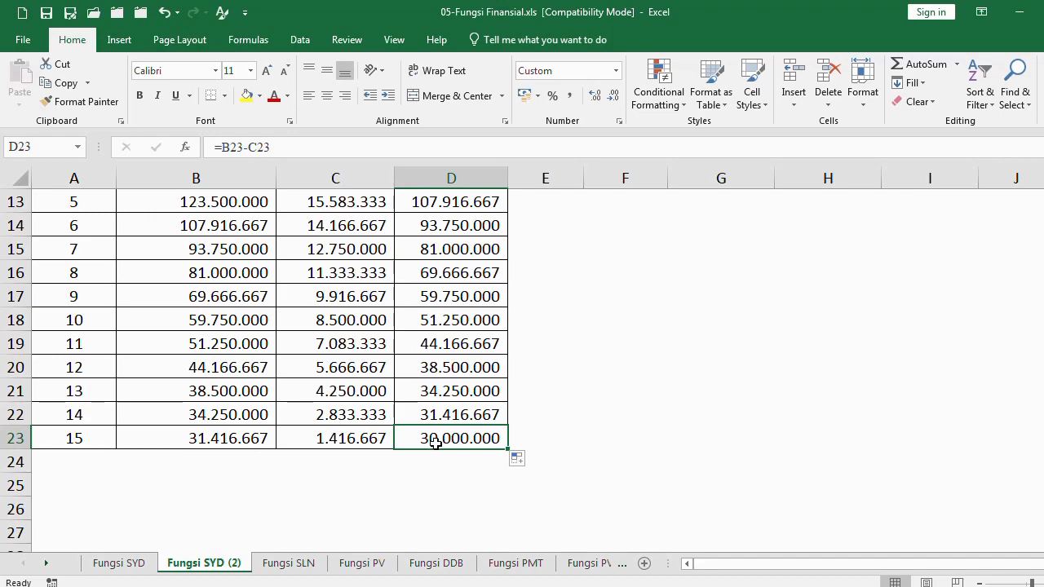
pyautogui.scroll(3, 435, 441)
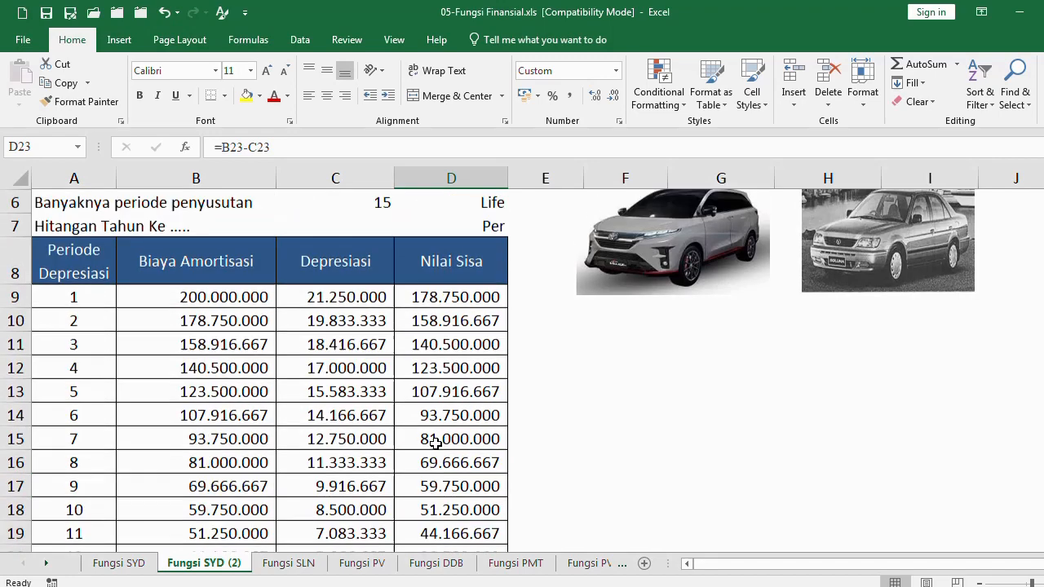
pyautogui.click(328, 228)
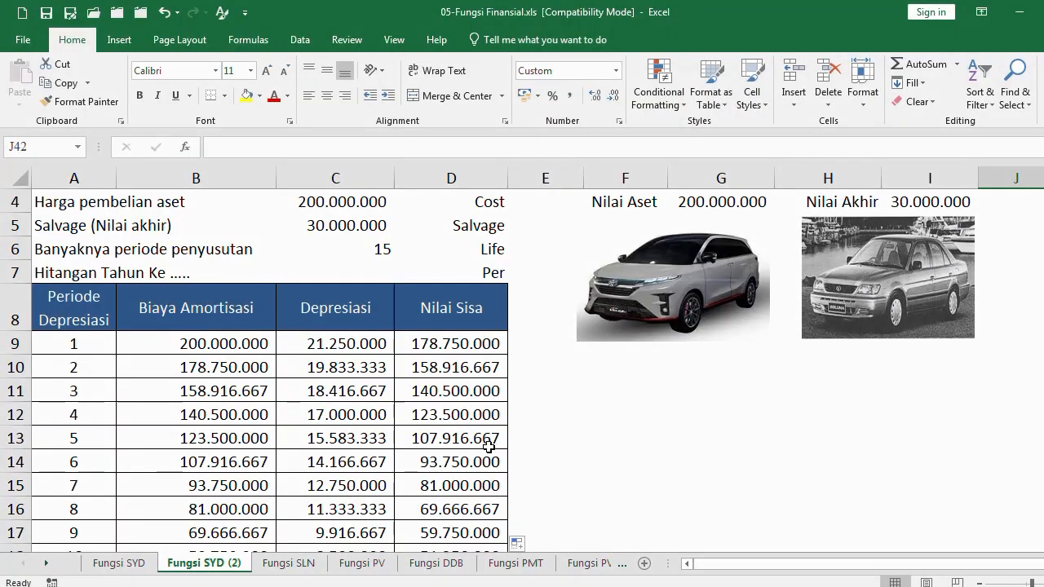
pyautogui.scroll(-1, 473, 439)
pyautogui.scroll(-1, 459, 431)
pyautogui.scroll(1, 460, 434)
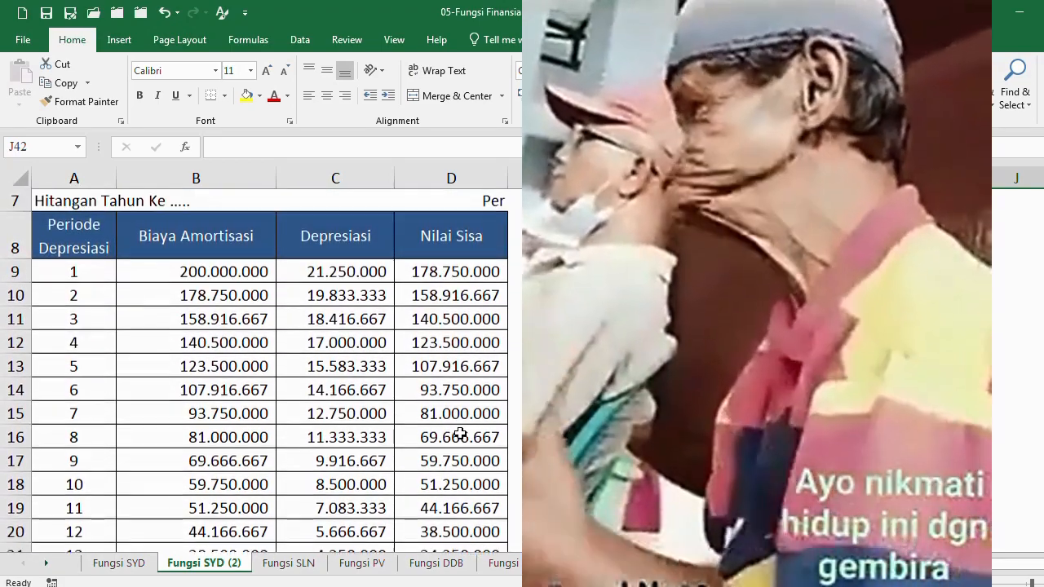
pyautogui.scroll(1, 461, 435)
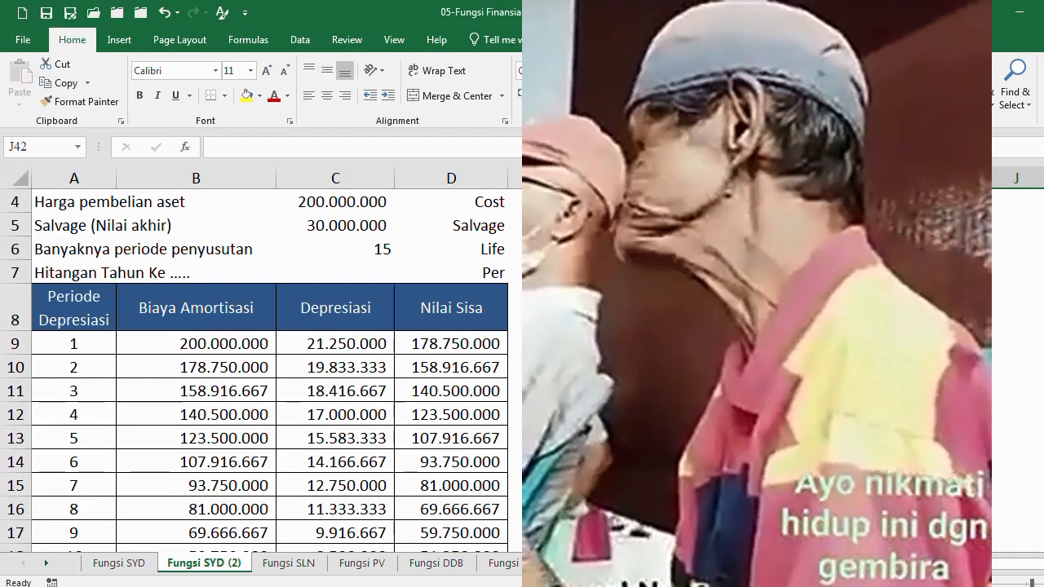
pyautogui.click(522, 390)
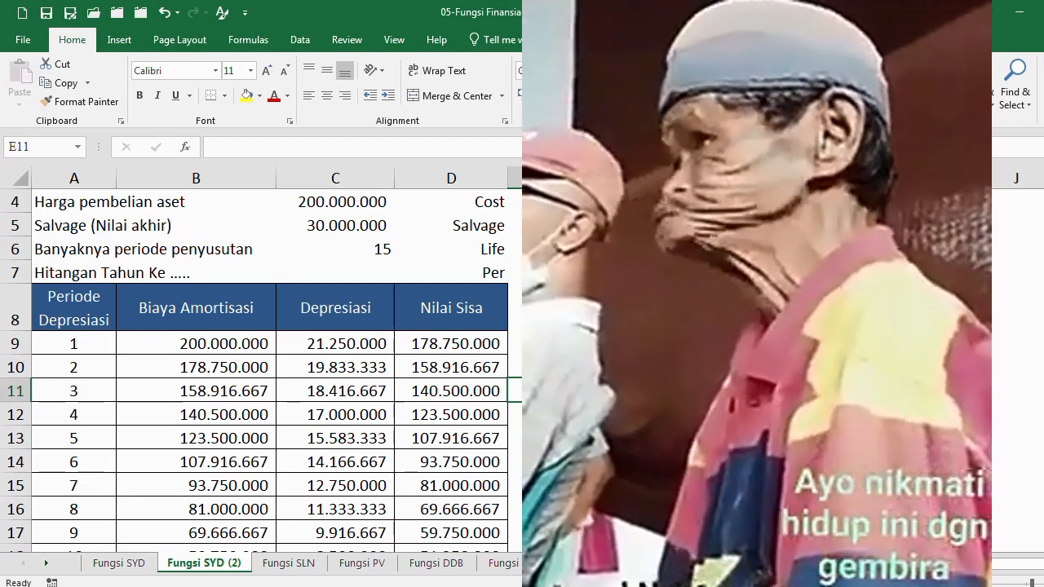
pyautogui.click(515, 438)
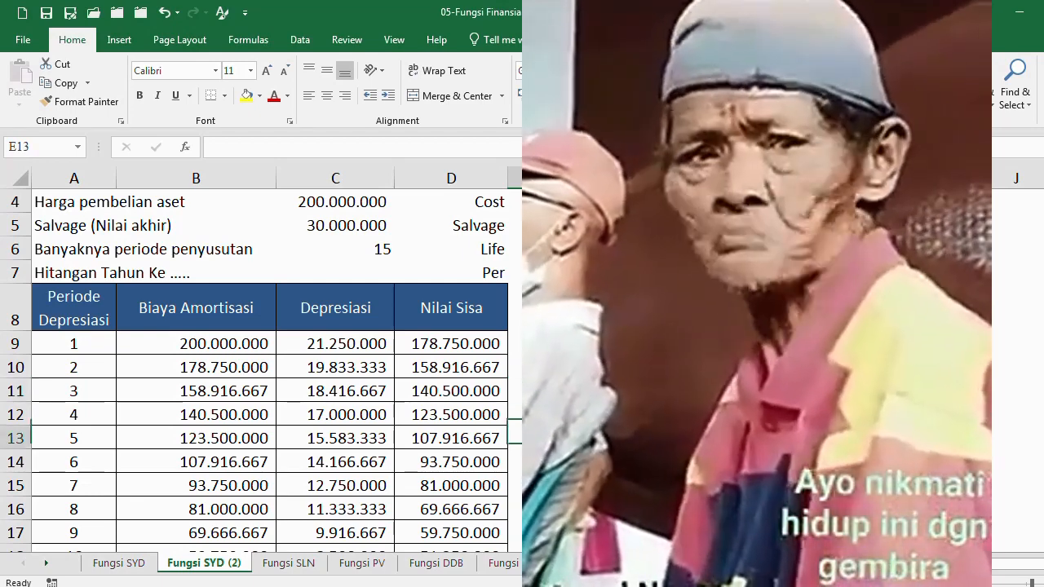